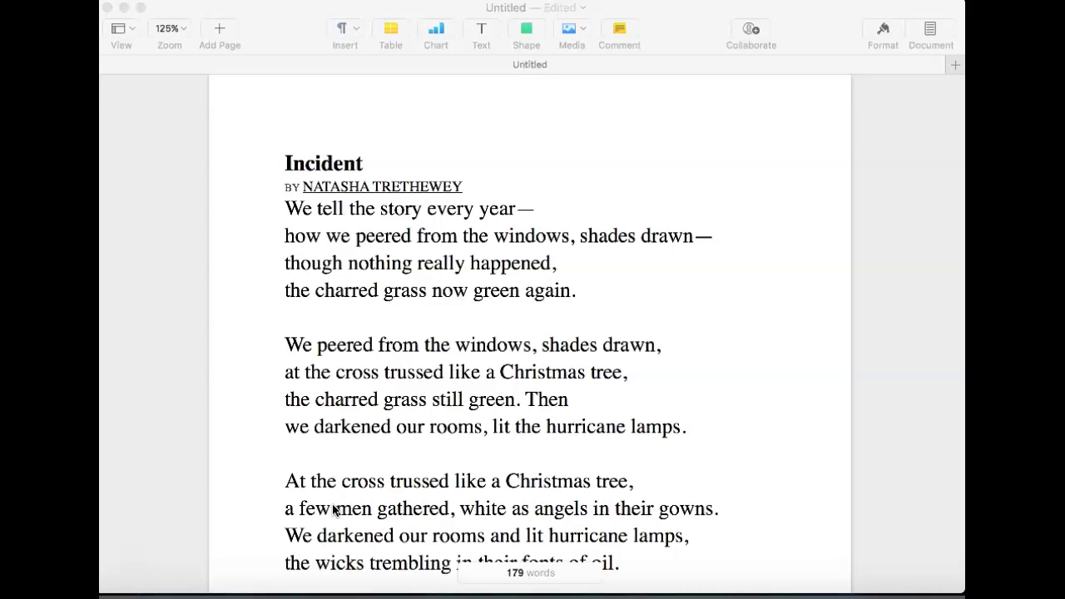
Step: Read through the poem "Incident" from the title to the source note at its end
scroll(333, 510, "down", 5)
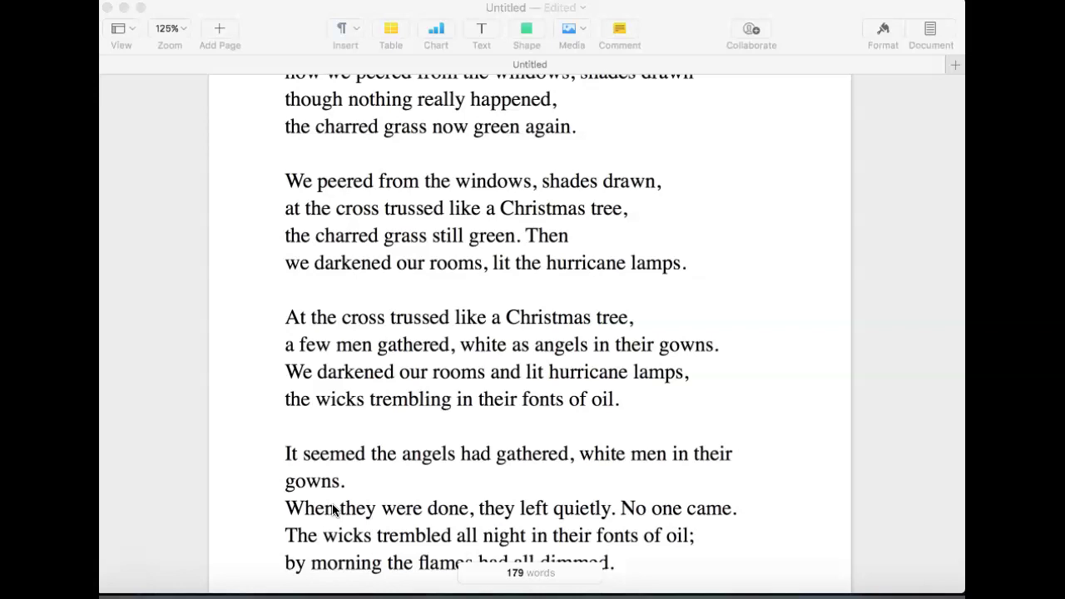
scroll(333, 511, "down", 2)
scroll(333, 510, "down", 2)
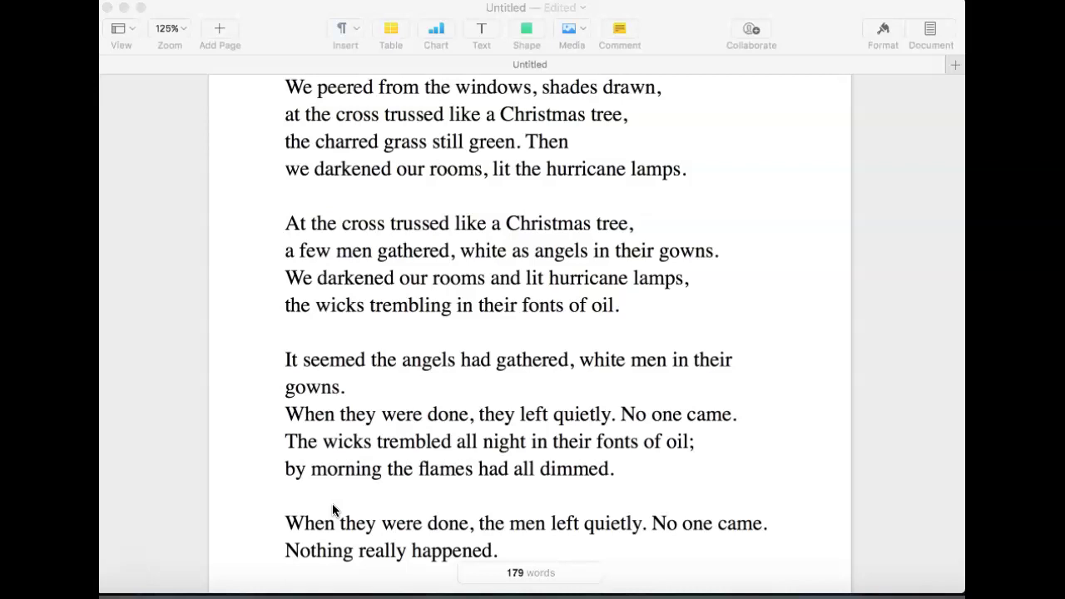
scroll(332, 503, "down", 2)
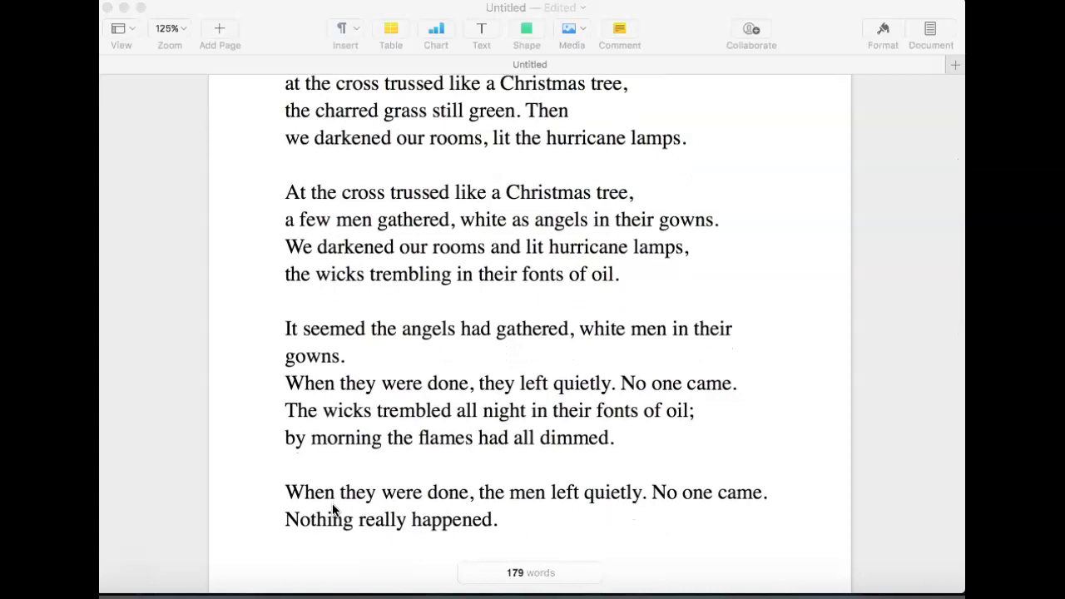
scroll(332, 505, "down", 4)
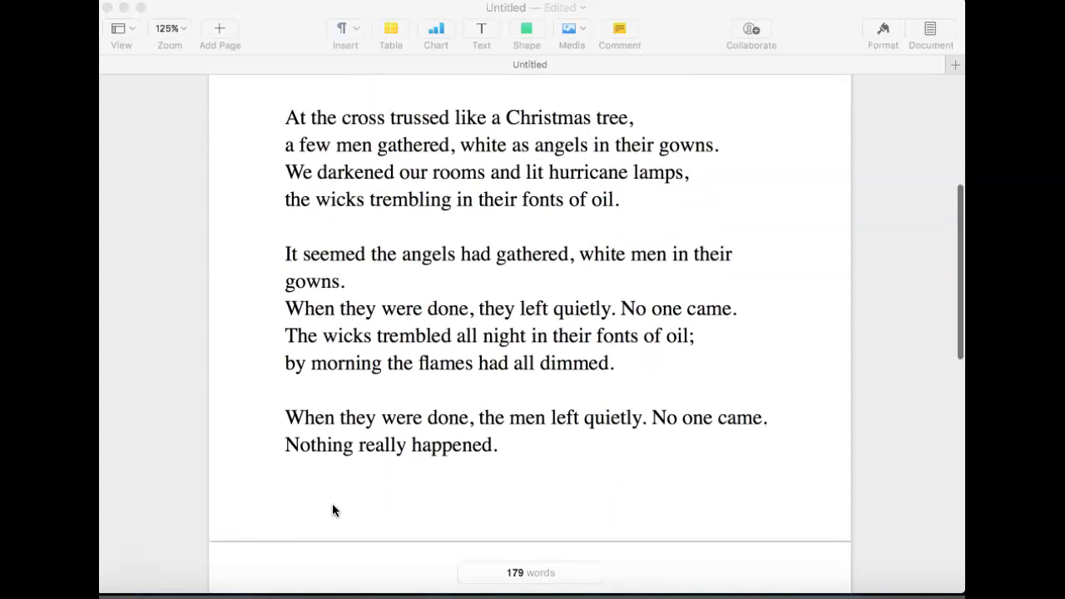
scroll(332, 510, "down", 3)
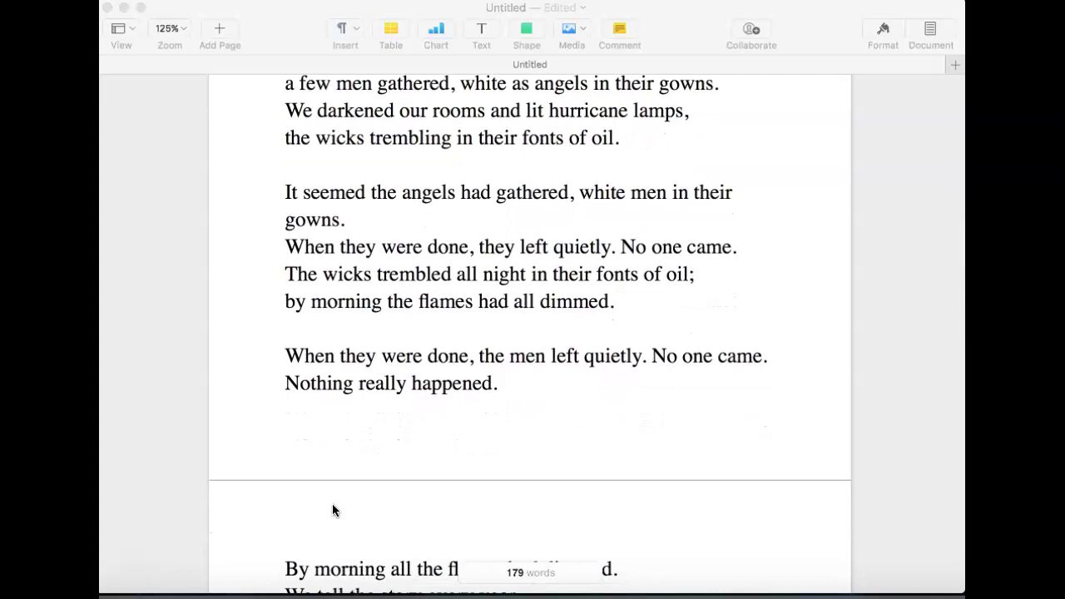
scroll(333, 511, "down", 3)
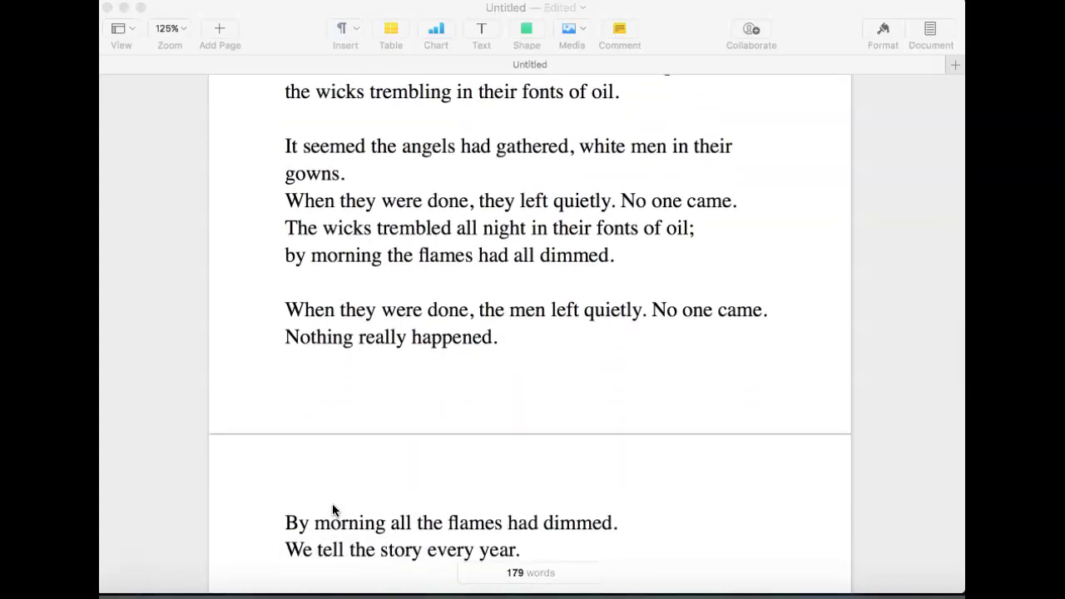
scroll(333, 505, "down", 3)
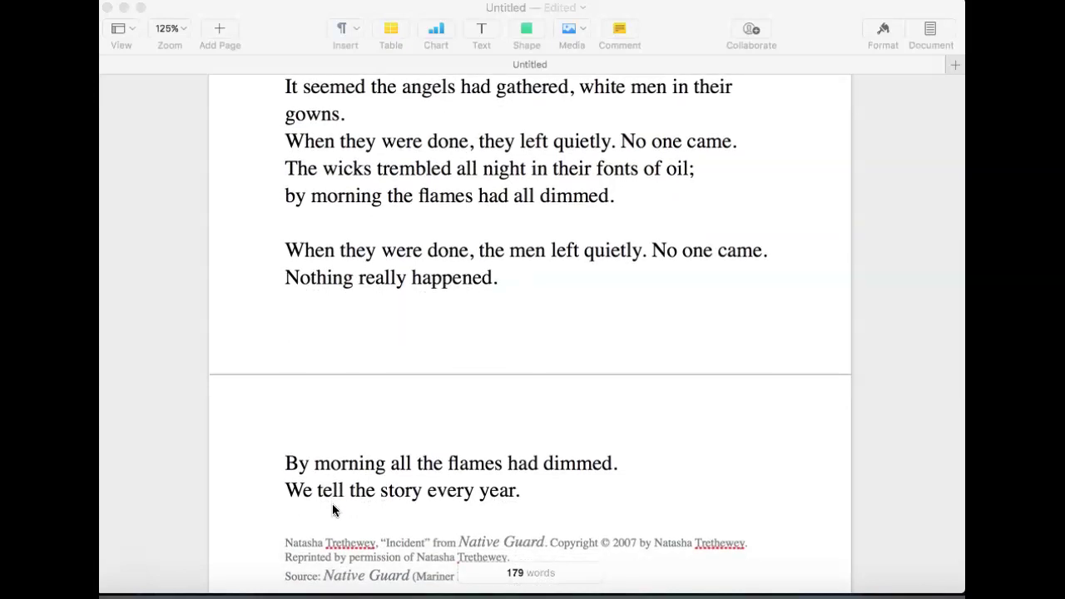
scroll(332, 504, "up", 10)
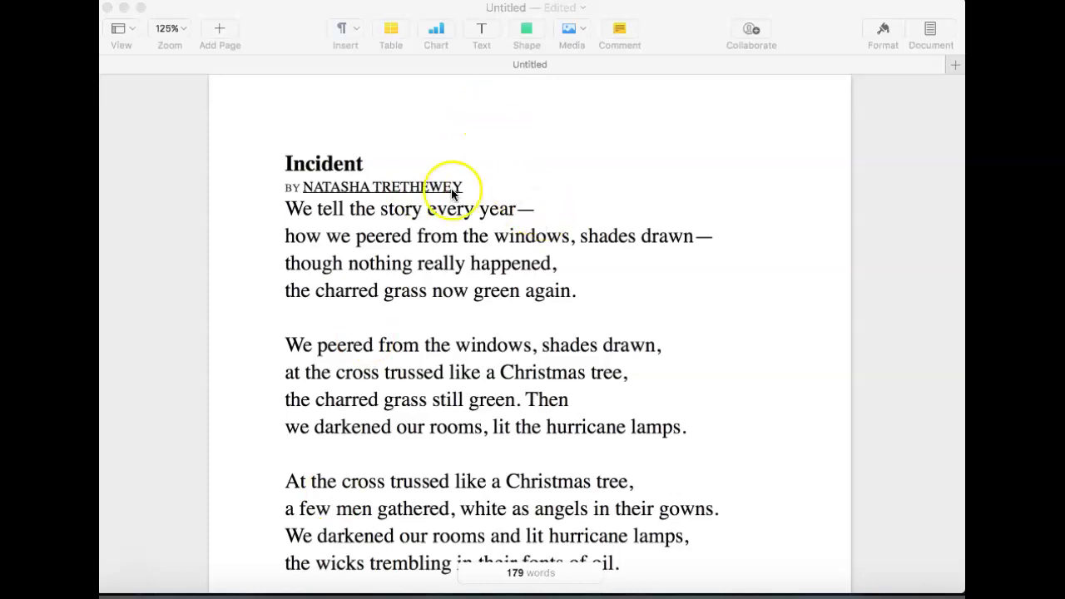
Step: Add a comment to the title "Incident" reading "Pantoum — something happened...probably not good."
double_click(313, 157)
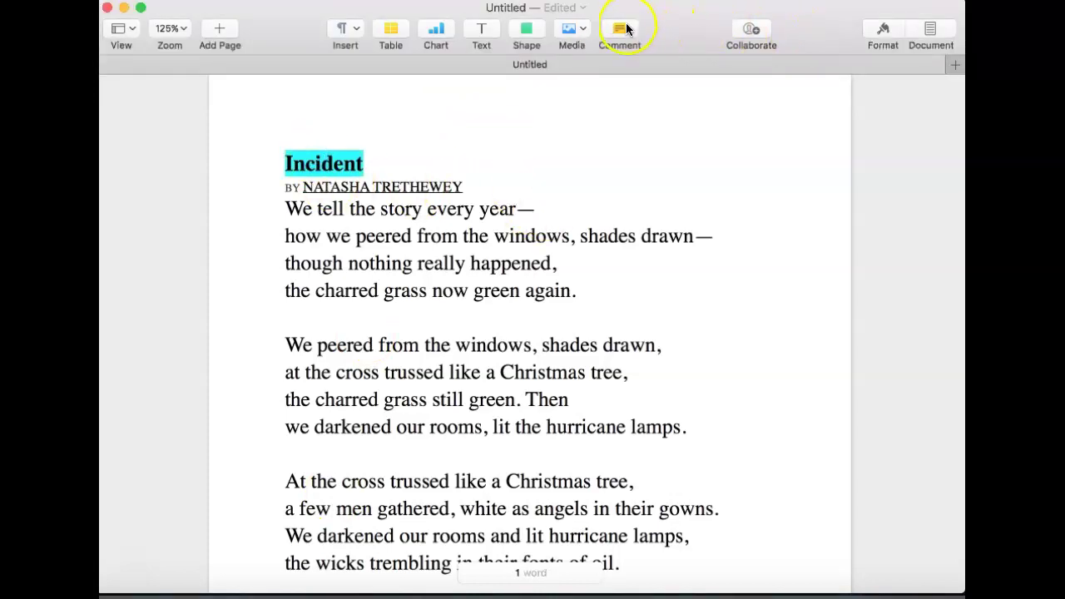
left_click(621, 31)
type("Pan")
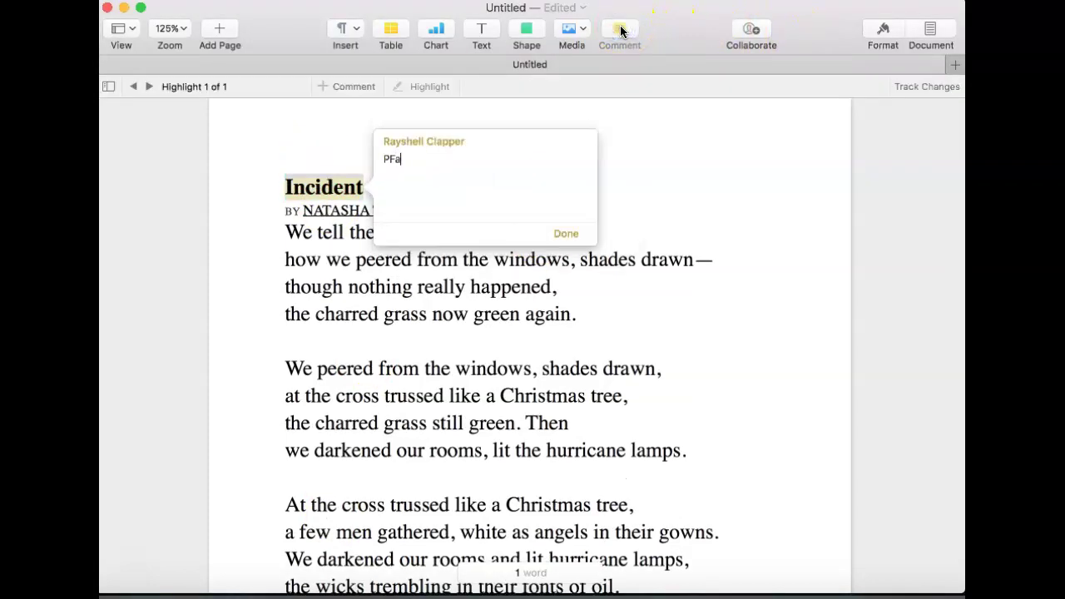
type("toum")
left_click(758, 130)
left_click(721, 165)
type("--")
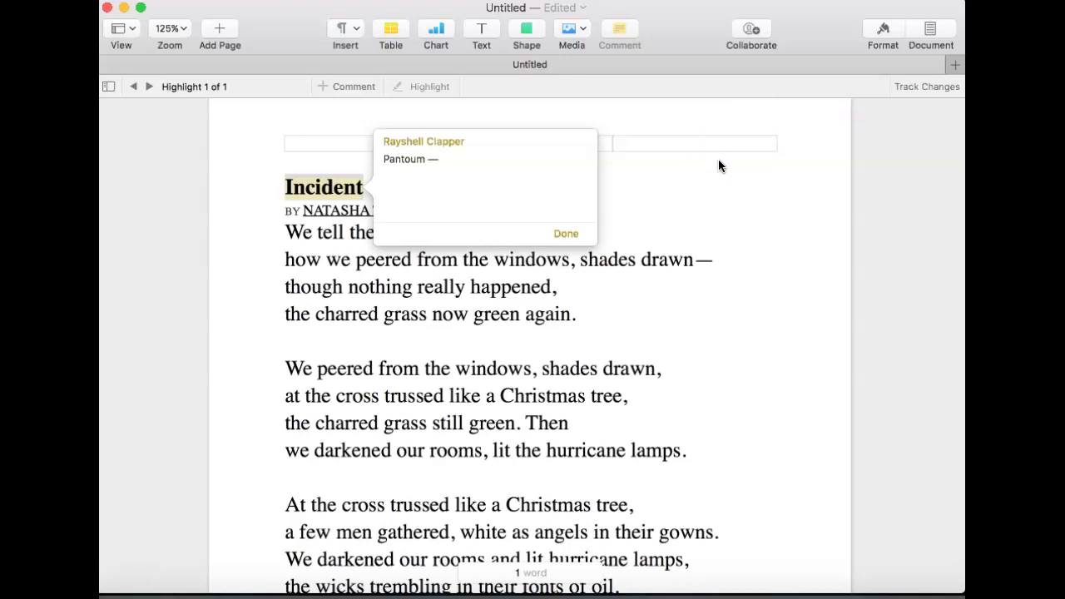
type("something happened..")
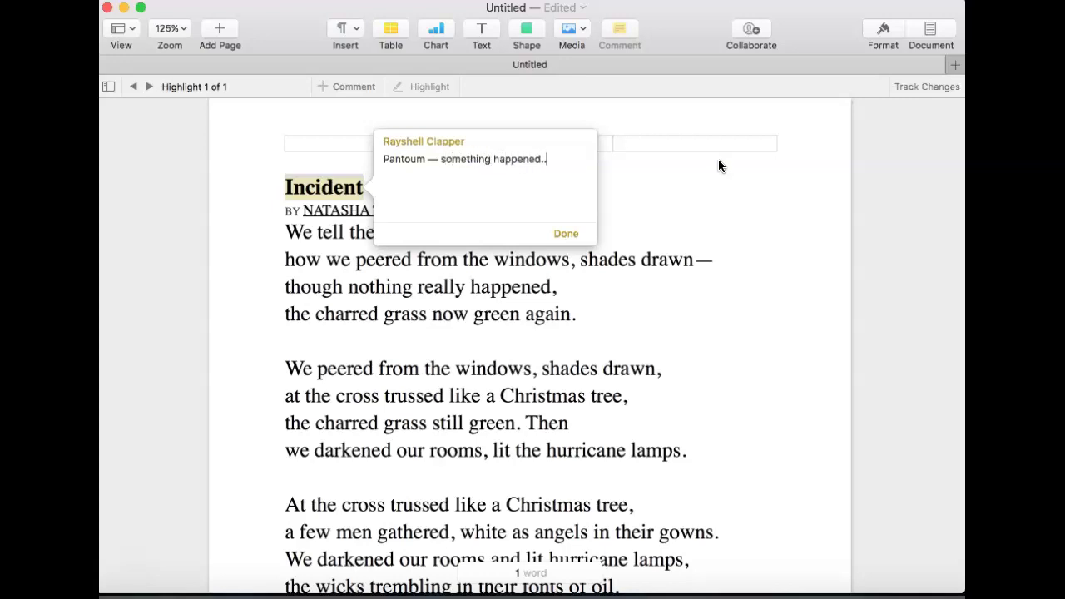
type(".probably not good.")
left_click(567, 235)
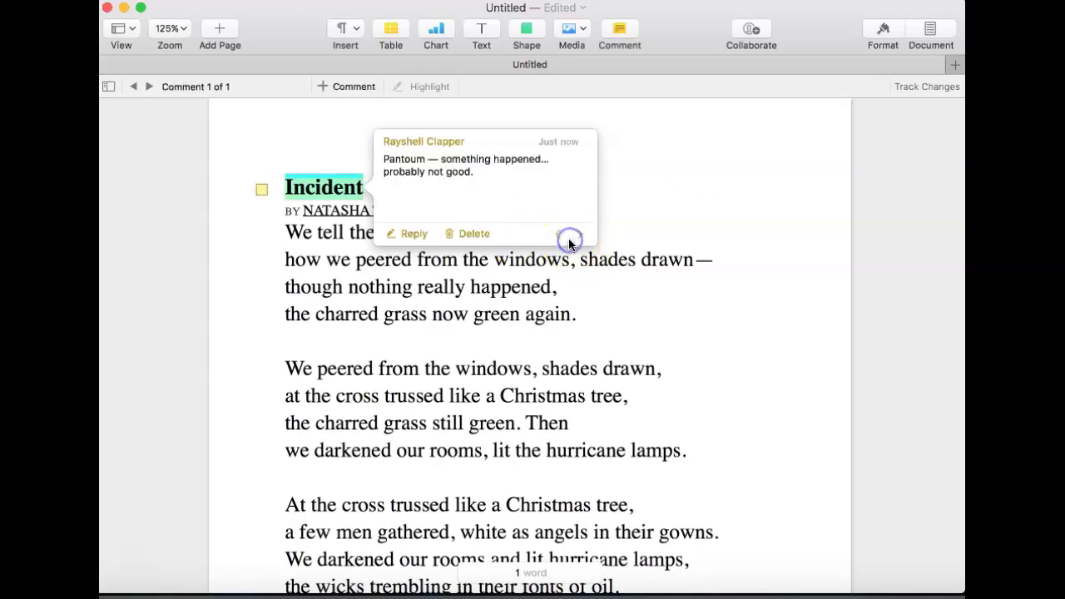
left_click(649, 222)
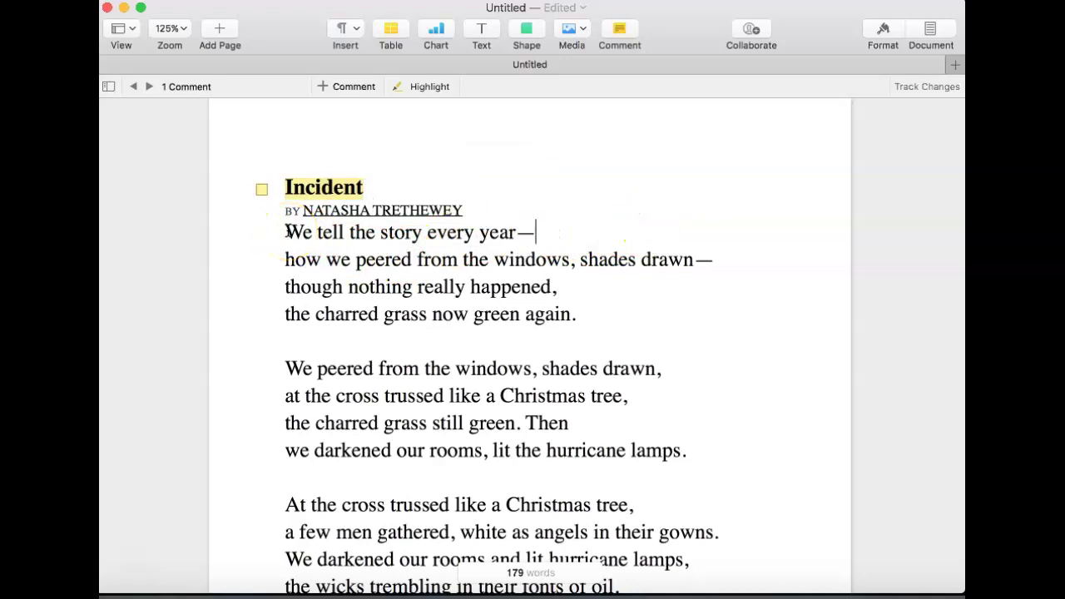
left_click_drag(288, 233, 599, 316)
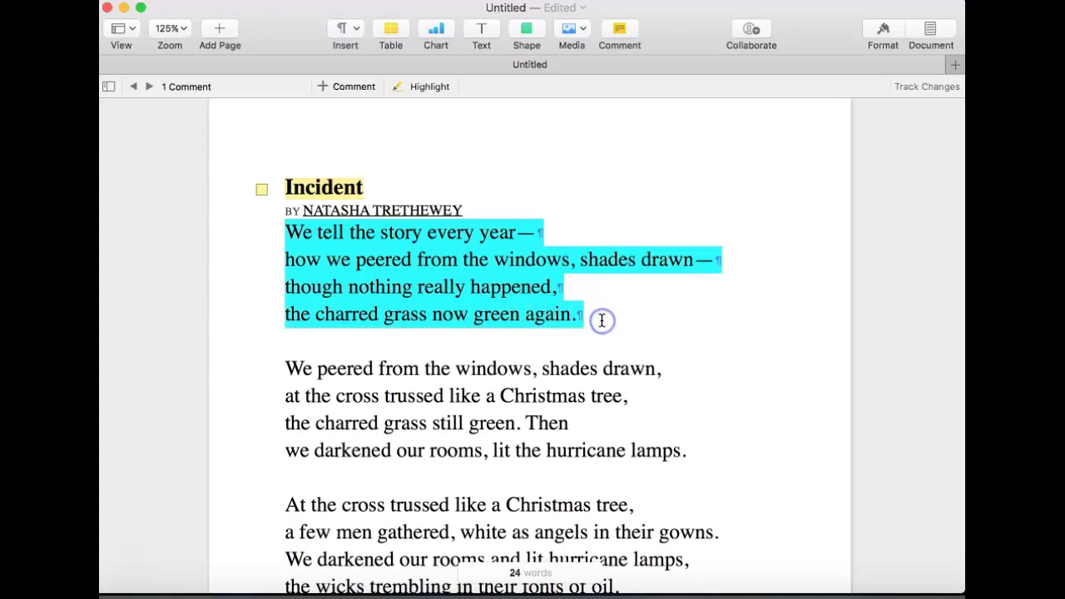
left_click(301, 322)
left_click_drag(283, 233, 549, 232)
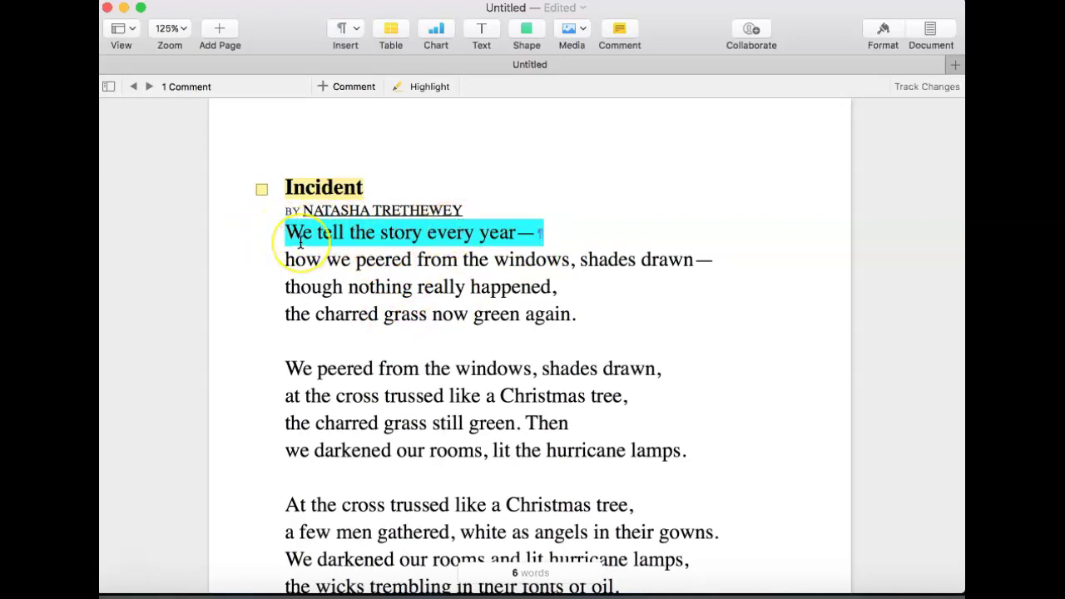
left_click_drag(274, 235, 586, 309)
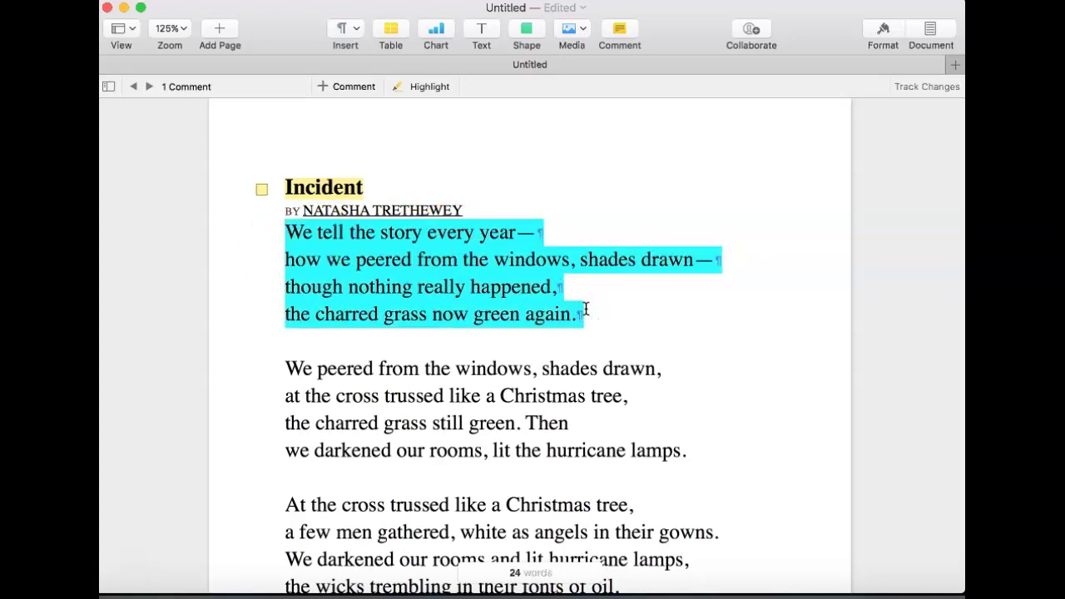
left_click(564, 225)
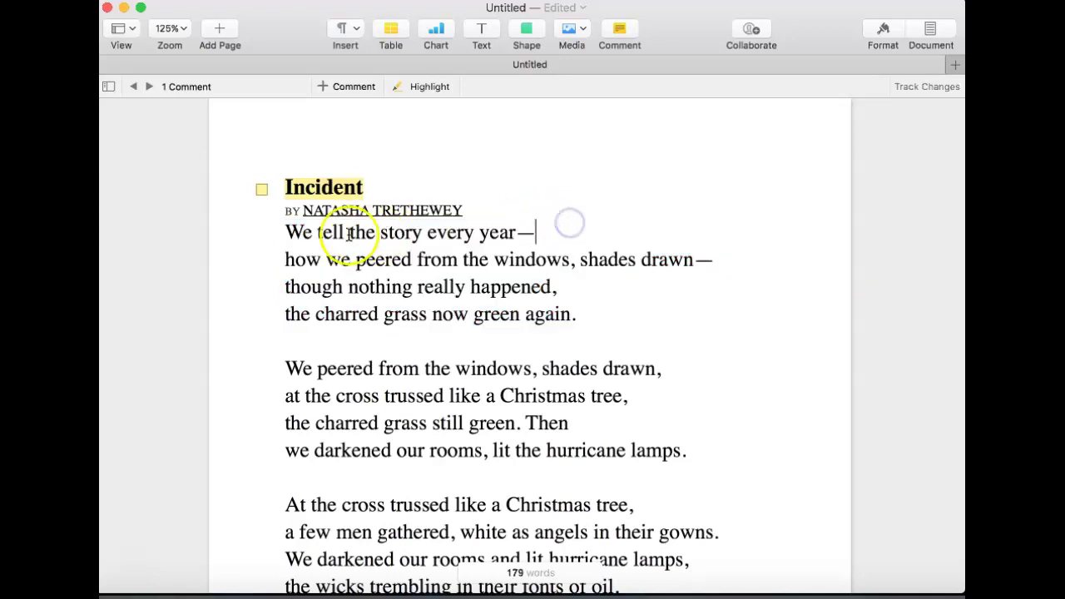
Step: Add a comment to the line "We tell the story every year—" reading "repetition. History. Shared family experience"
left_click_drag(273, 230, 534, 234)
left_click(618, 32)
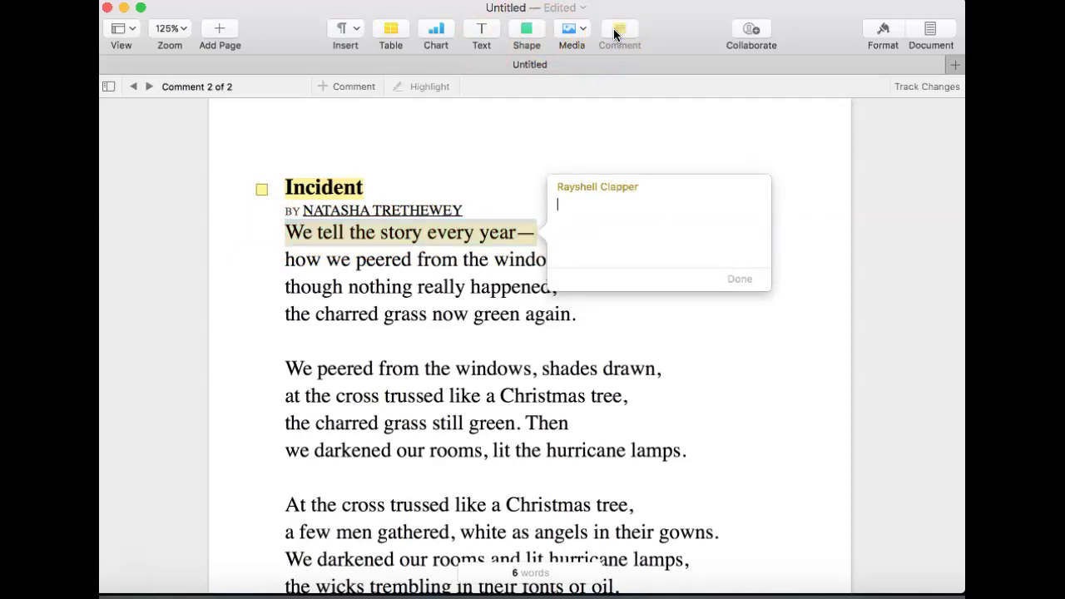
type("repetition")
type(". ")
type("History. S")
type("hared family ")
type("expeirence")
key("BackSpace")
key("BackSpace")
key("BackSpace")
key("BackSpace")
key("BackSpace")
key("BackSpace")
key("BackSpace")
type("erie")
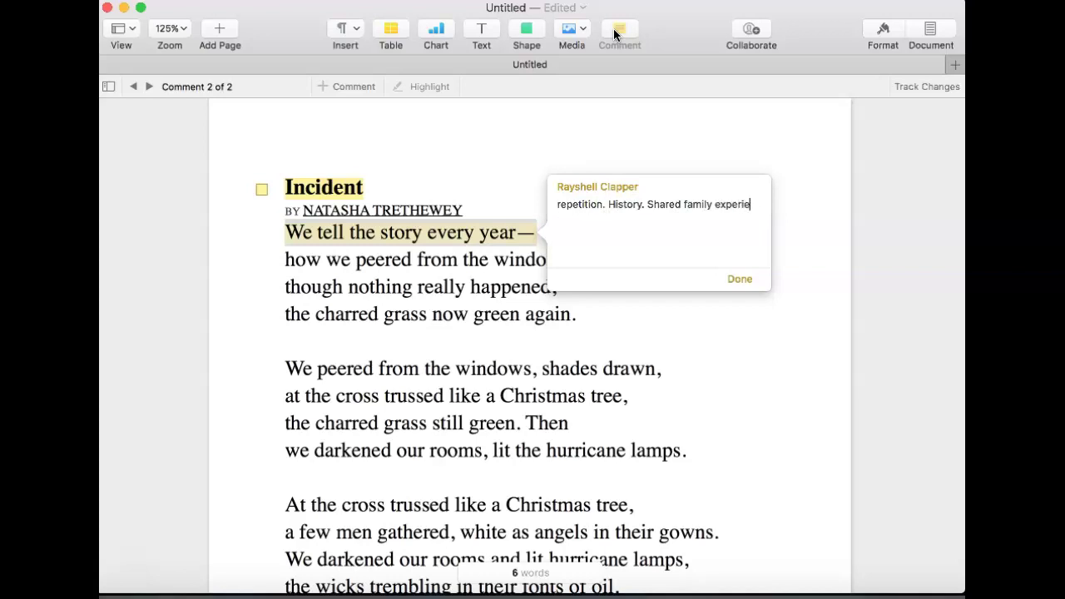
type("nce")
left_click(738, 268)
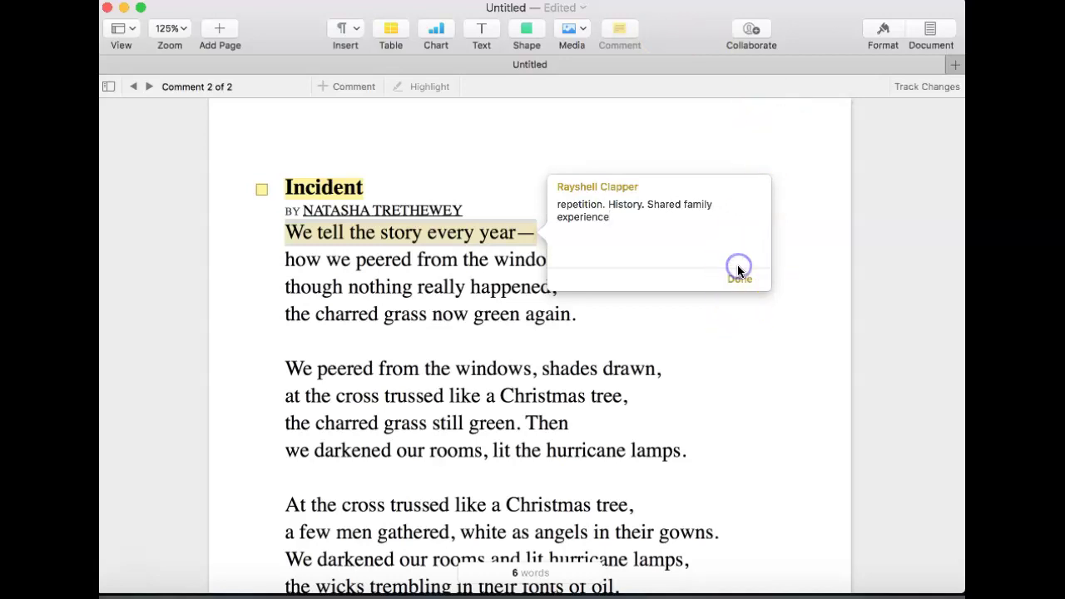
left_click(643, 320)
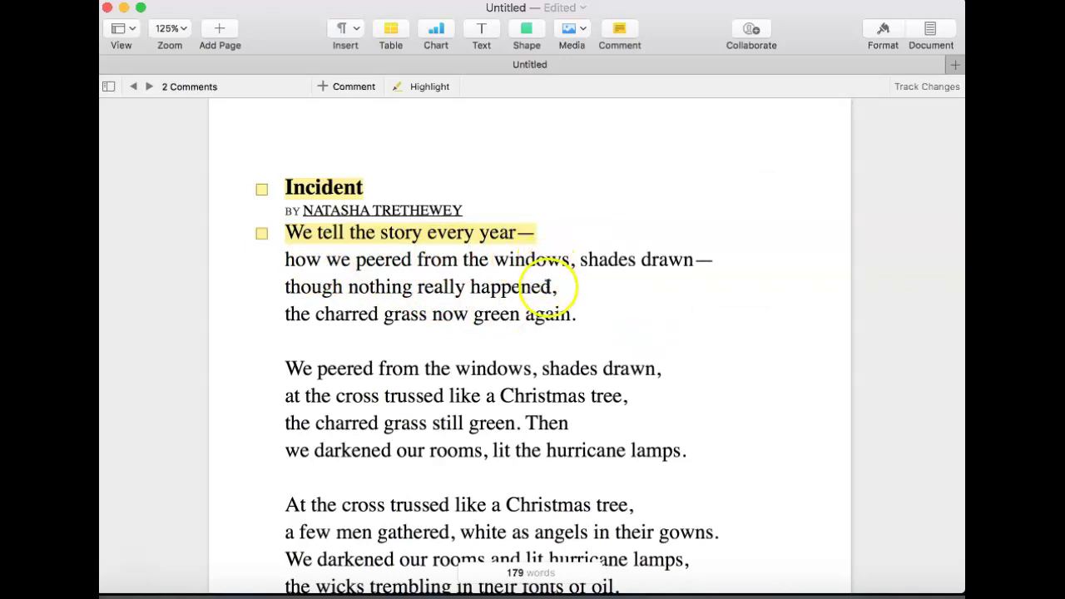
Step: Comment on "charred grass" in the first stanza with "nothing happened yet grass charred?"
left_click_drag(316, 313, 427, 313)
left_click(618, 29)
type("nothing happened yet grass charred?")
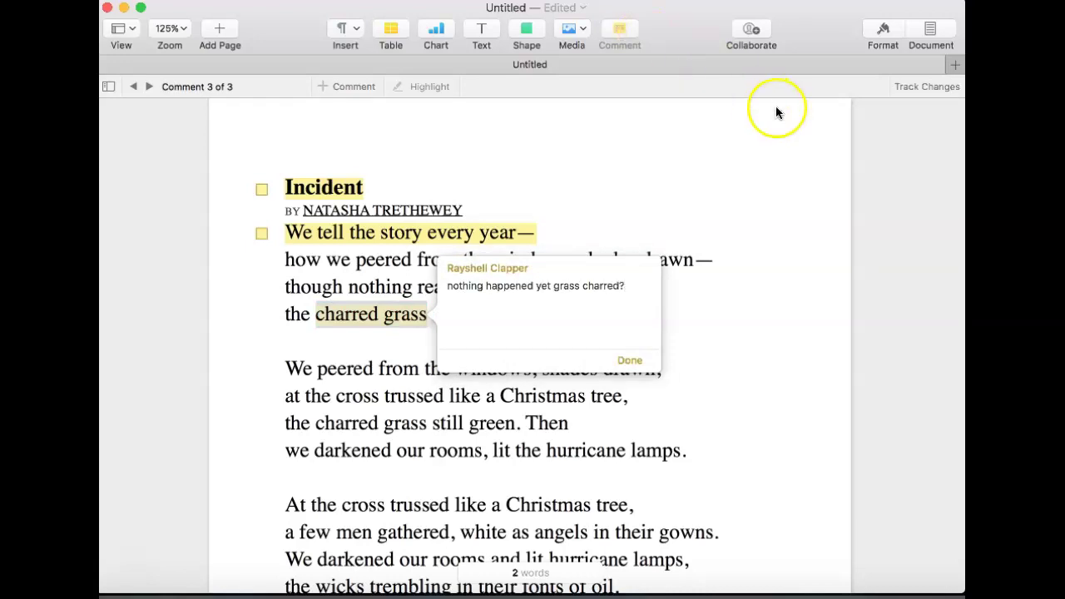
left_click(630, 361)
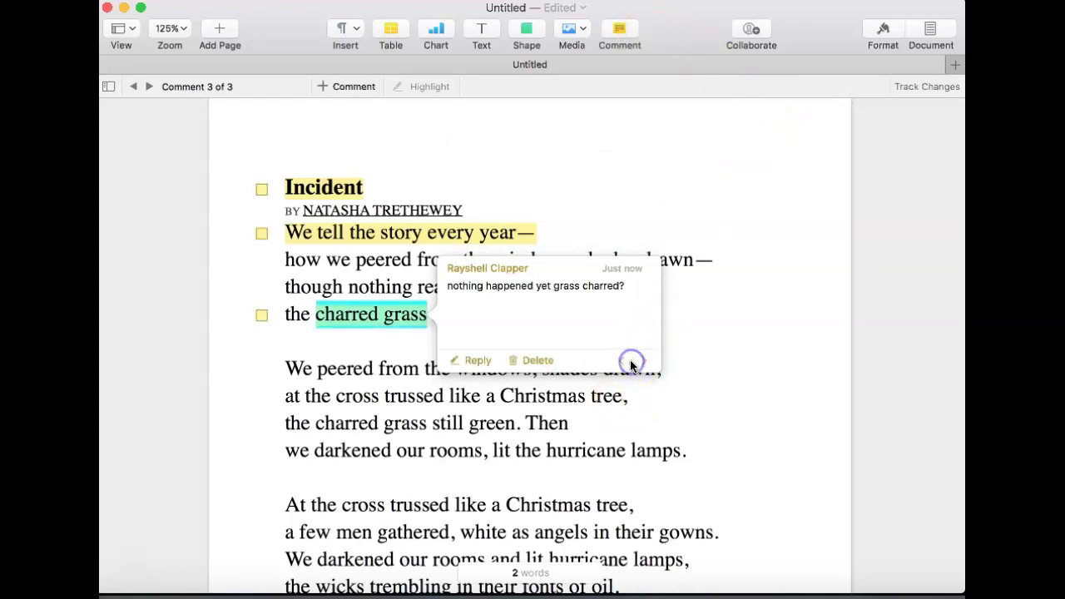
left_click(699, 344)
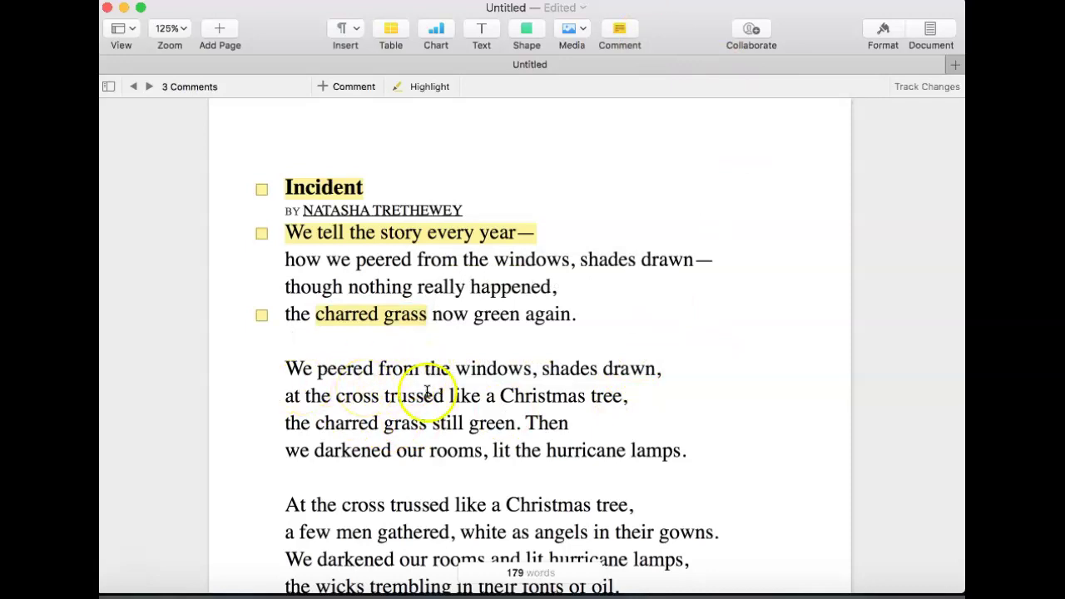
Step: Comment on "cross trussed like a Christmas tree," in the second stanza, noting "simile — using religious imagery" and equating the cross with the tree
left_click_drag(337, 396, 364, 396)
left_click_drag(433, 397, 634, 396)
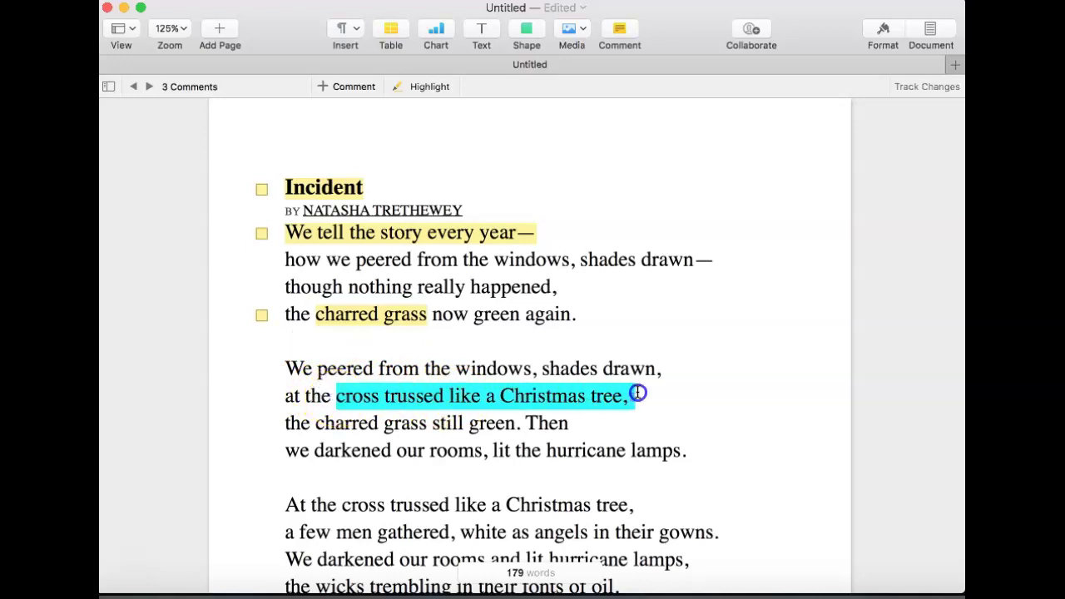
left_click(633, 30)
type("s")
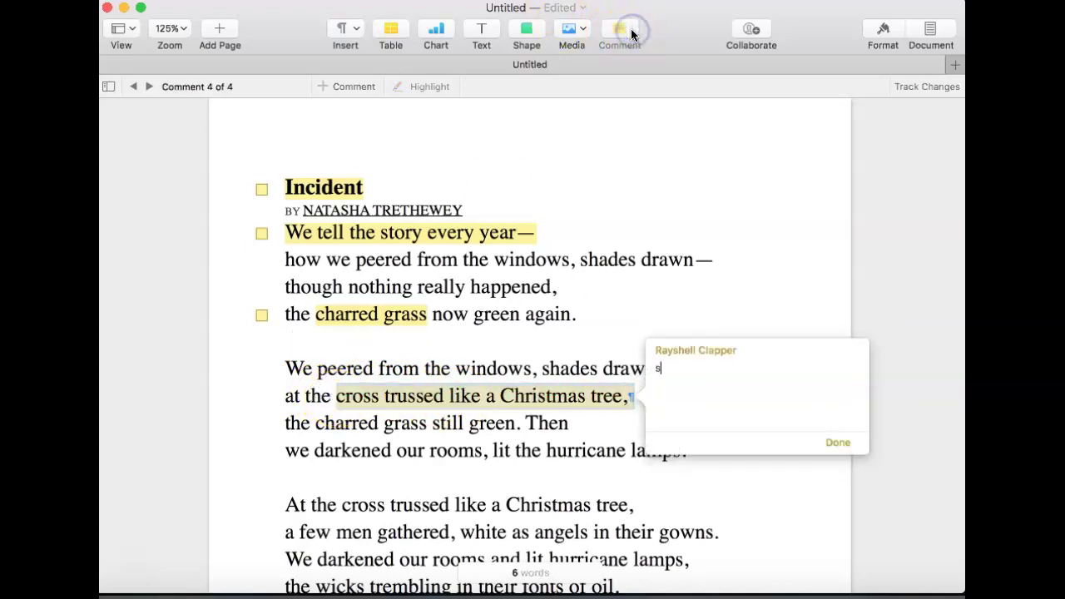
type("mlimile — using religious imagery cross =")
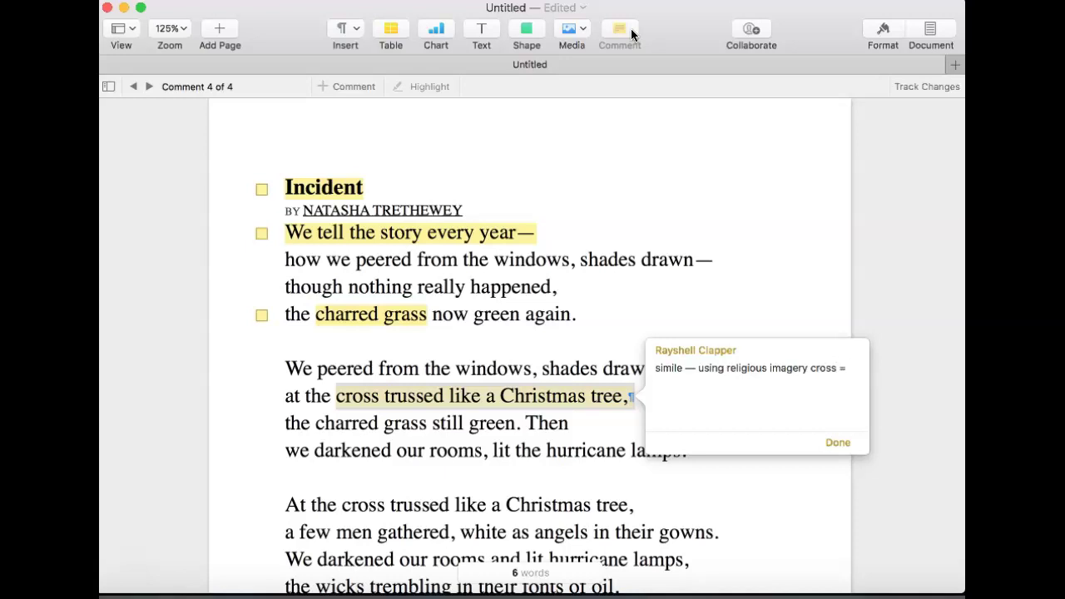
type("mas tree")
left_click(407, 449)
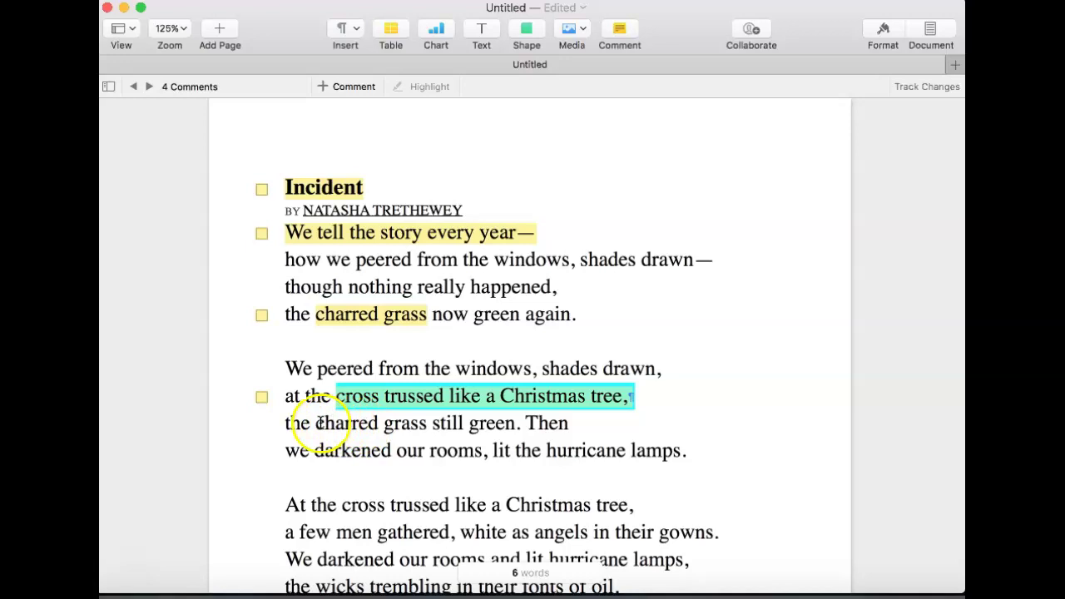
Step: Comment on "charred grass still green." in the second stanza with "before the incident or as it's happening"
left_click_drag(315, 423, 522, 423)
left_click(620, 30)
type("before the indident")
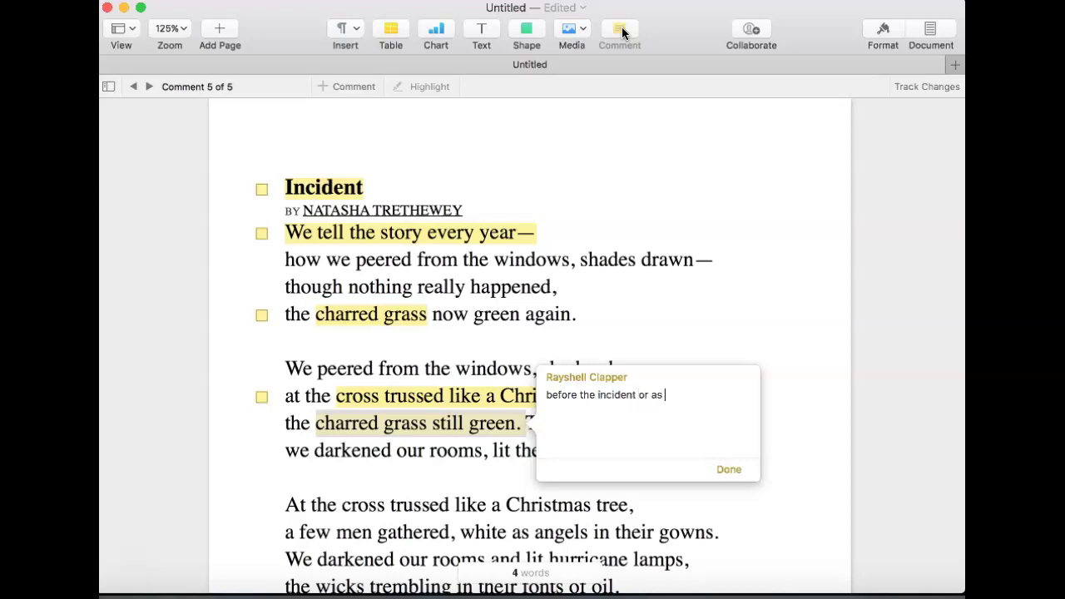
type(" or as it's happening")
left_click(726, 470)
left_click(436, 475)
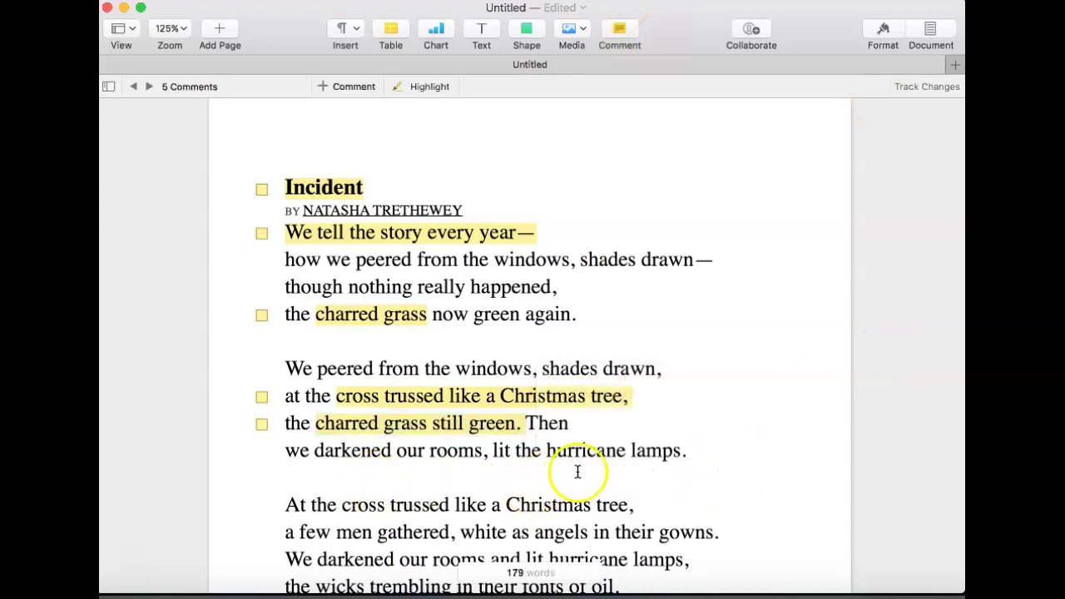
Step: Add the comment "hiding" to "our rooms, lit the hurricane lamps." at the end of the second stanza
left_click_drag(688, 451, 391, 452)
left_click(621, 34)
type("hdl")
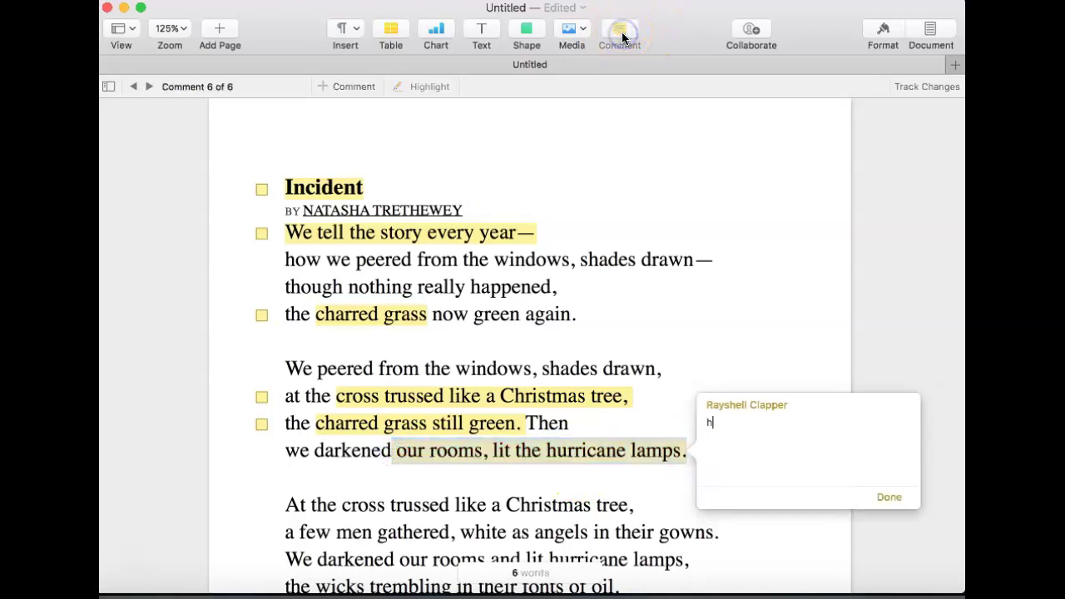
key("BackSpace")
key("BackSpace")
type("iding")
left_click(442, 409)
scroll(441, 408, "down", 2)
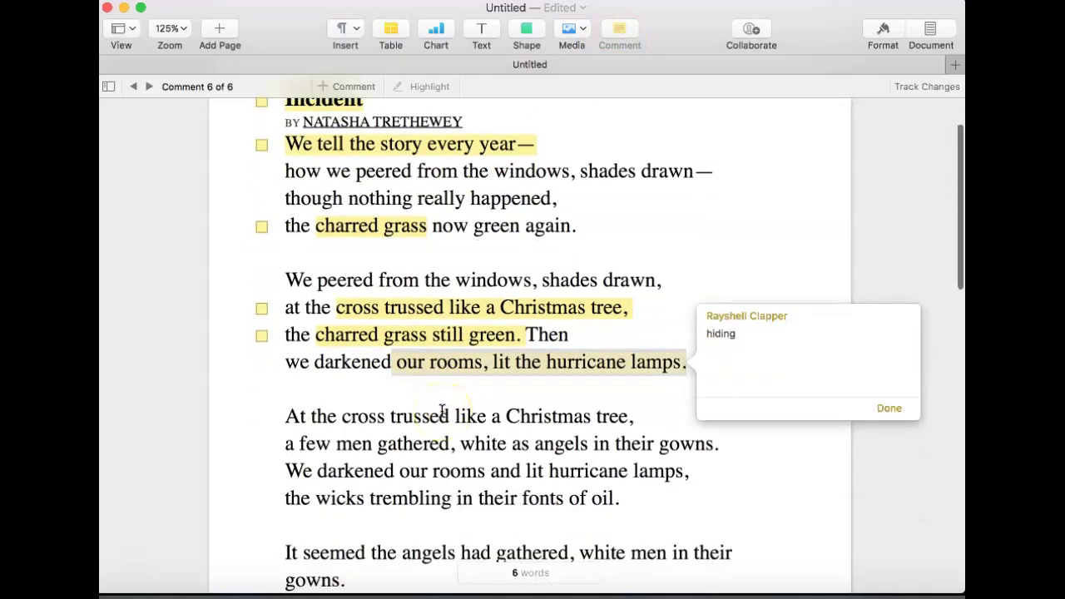
left_click(441, 408)
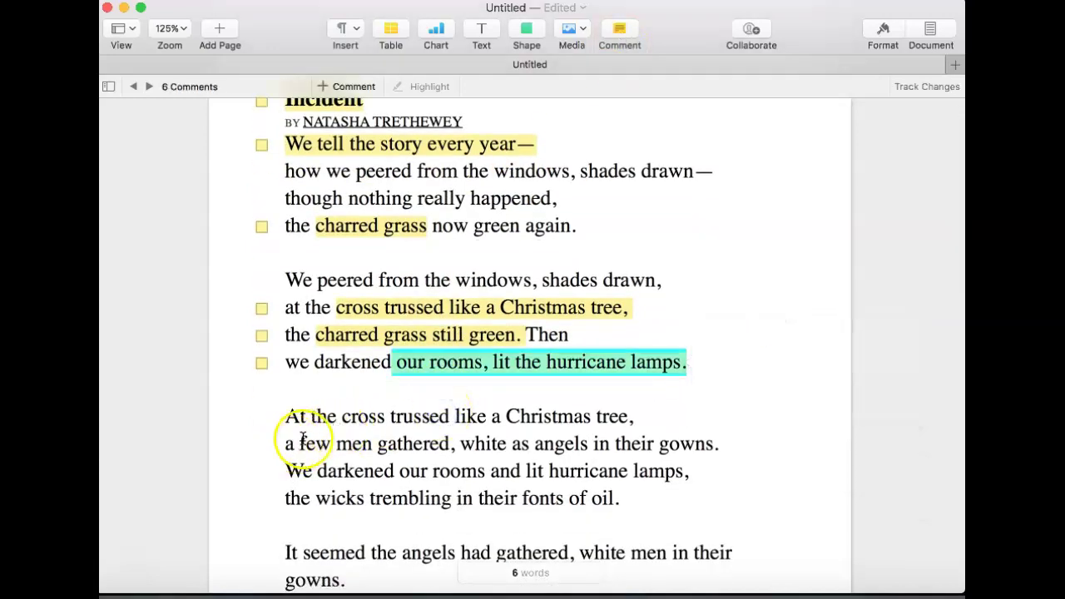
Step: Comment on "white as angels in their gowns." in the third stanza with "seemingly safe...but obviously not really because of the charred grass"
left_click_drag(450, 444, 733, 431)
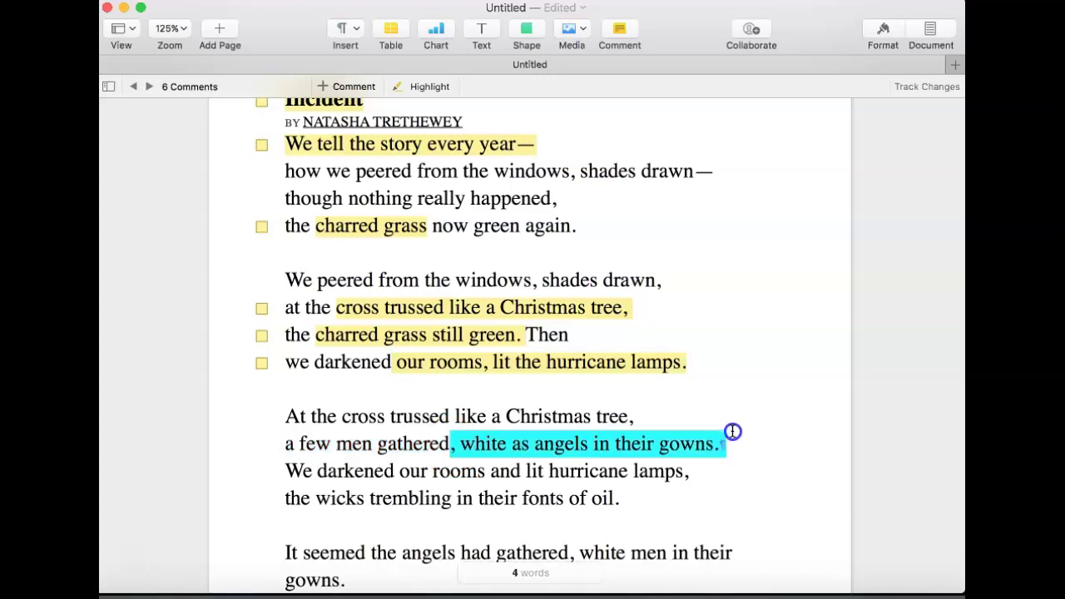
left_click(618, 29)
type("seemingly saf")
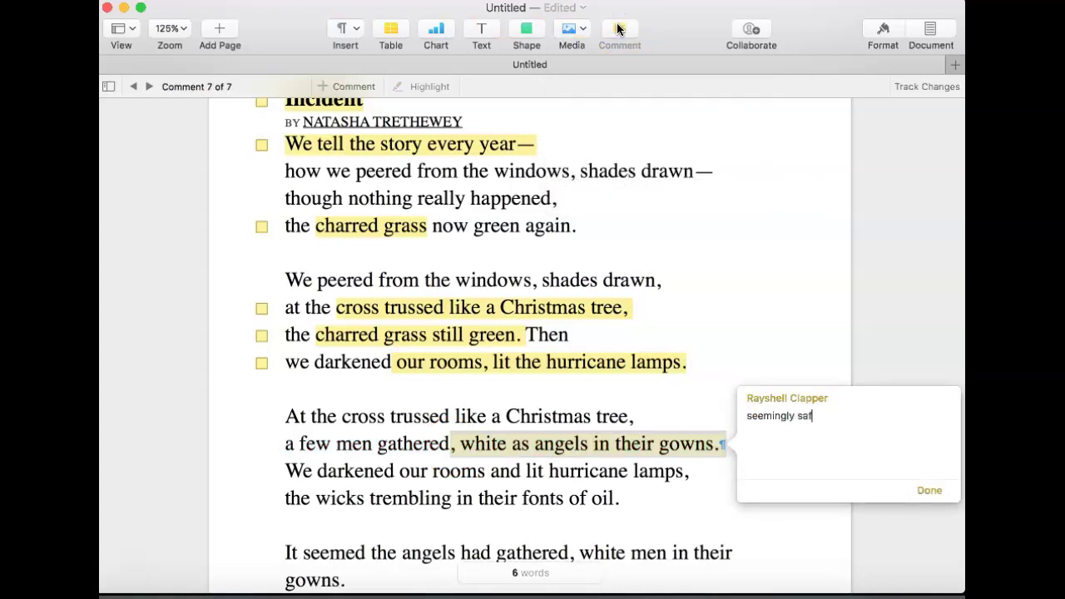
type("e...but obviously not really because of the")
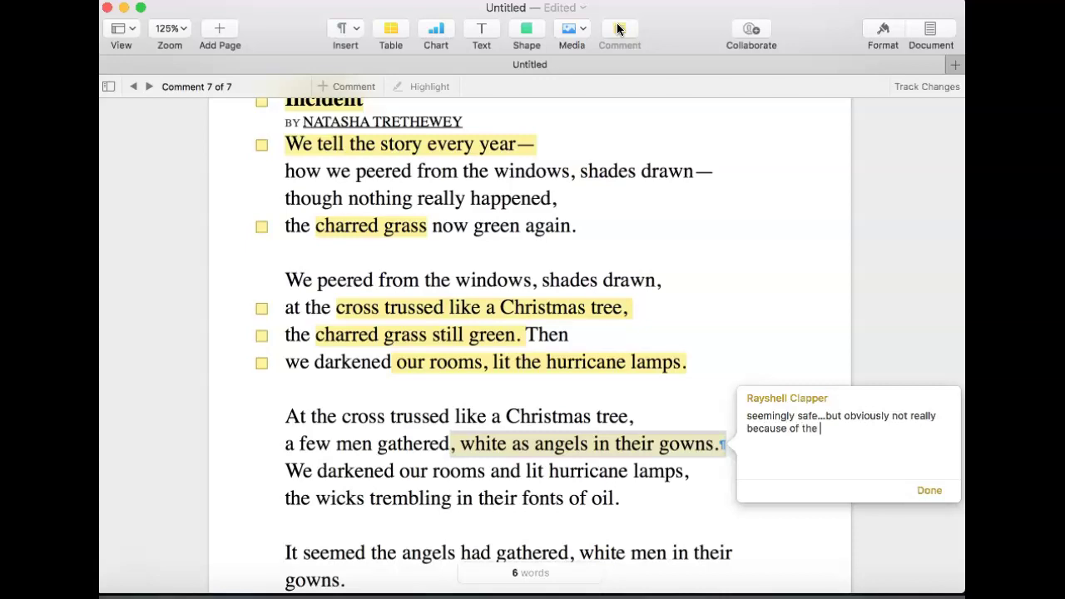
type(" charred grass")
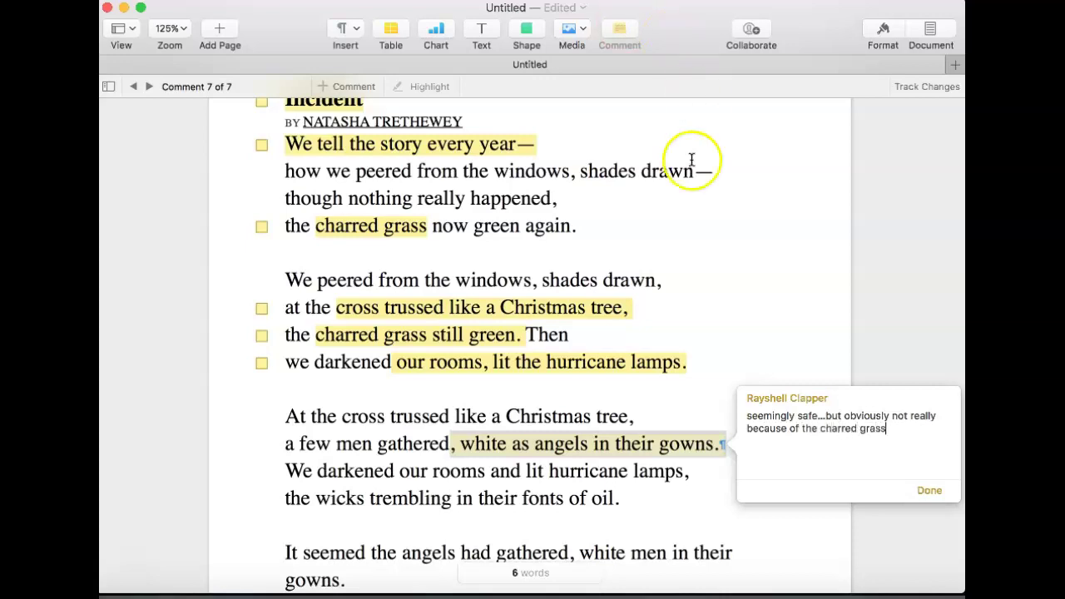
left_click(935, 492)
left_click(592, 492)
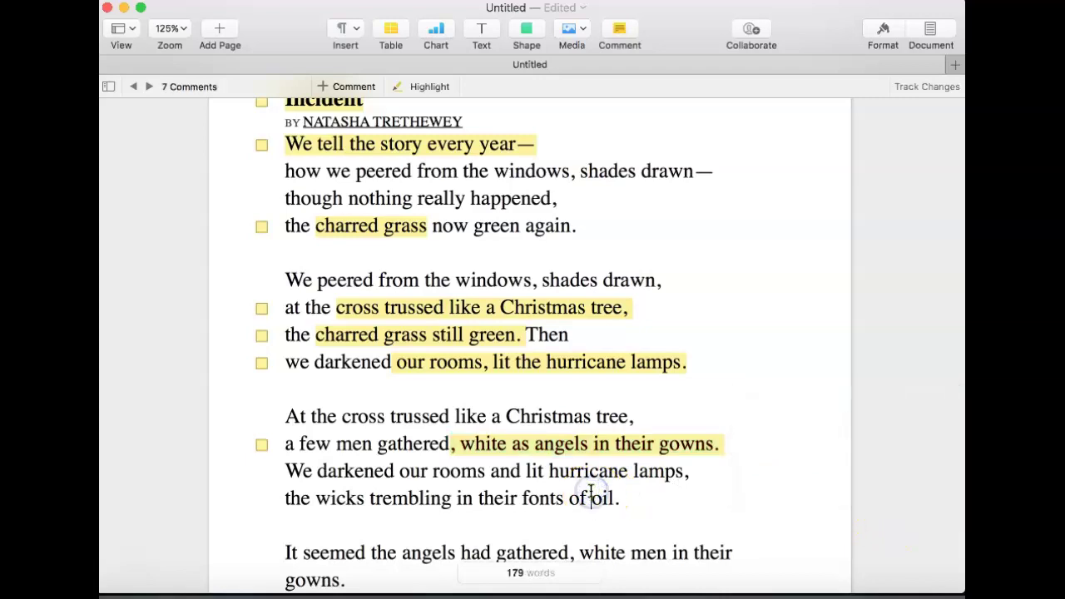
Step: Comment on "wicks trembling" at the end of the third stanza with "even unliving objects feel the fear"
scroll(591, 492, "down", 3)
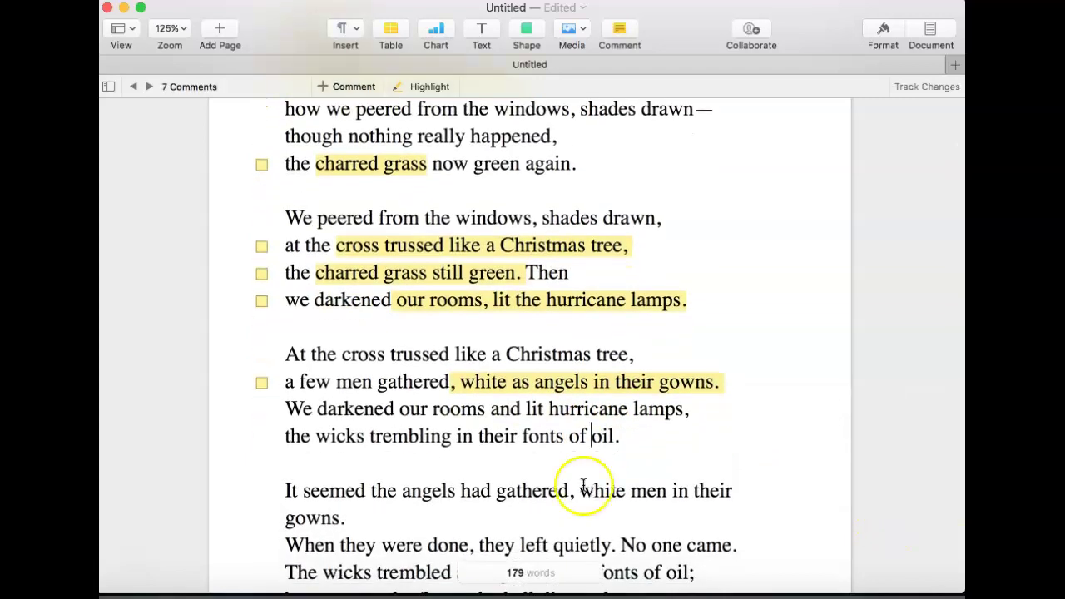
left_click_drag(311, 436, 464, 436)
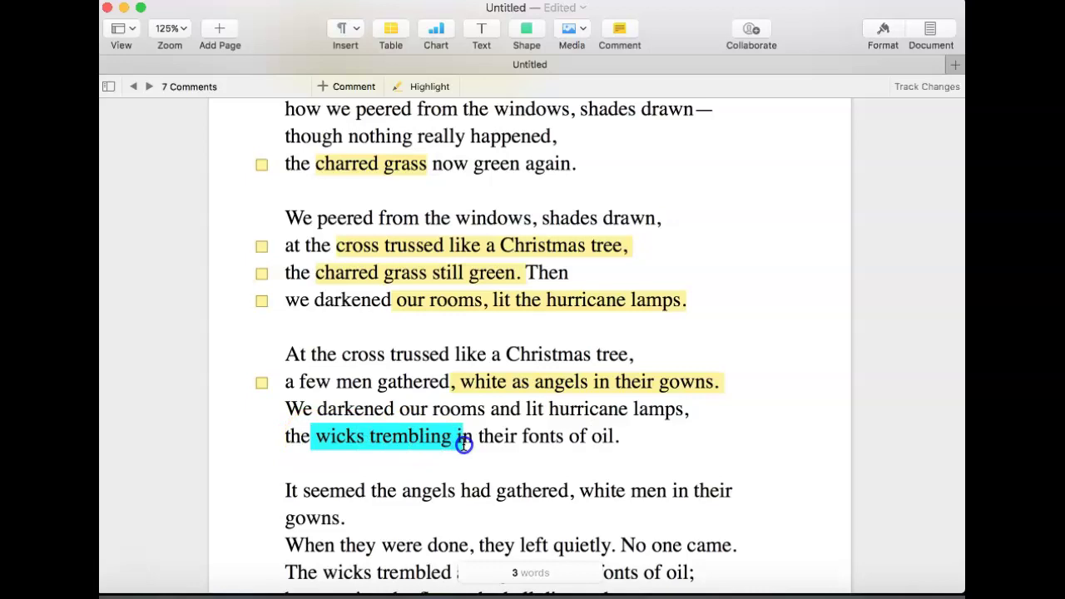
left_click(619, 33)
type("even ")
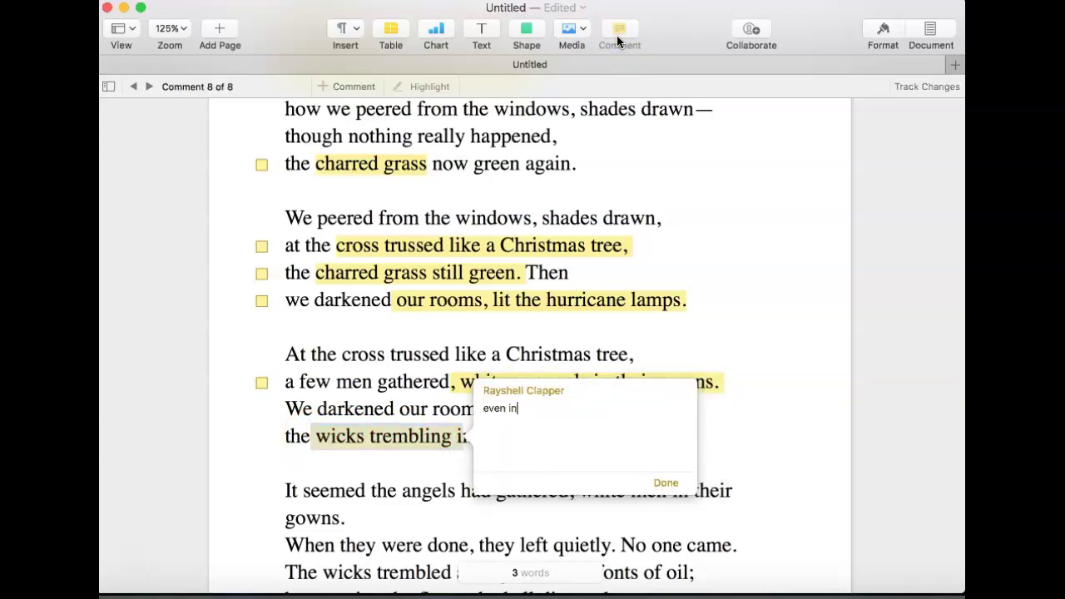
type("unloving")
key("BackSpace")
key("BackSpace")
key("BackSpace")
key("BackSpace")
key("BackSpace")
key("BackSpace")
type("iving objects feel the fear")
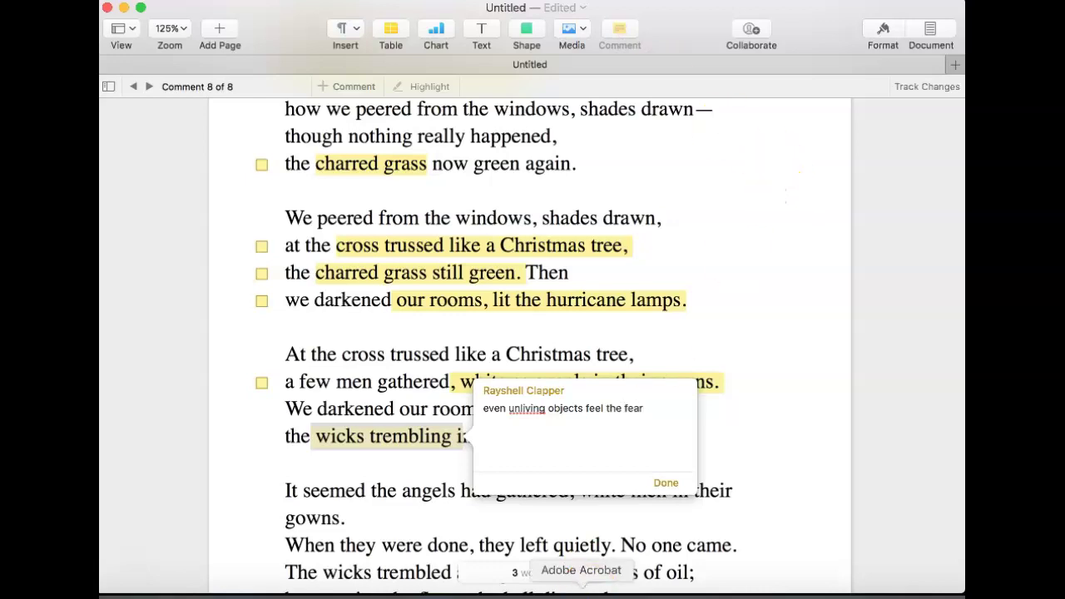
left_click(663, 483)
left_click(656, 537)
Step: Add the comment "wicks and the cross" to "morning the flames had all dimmed." at the end of the fourth stanza
scroll(653, 499, "down", 3)
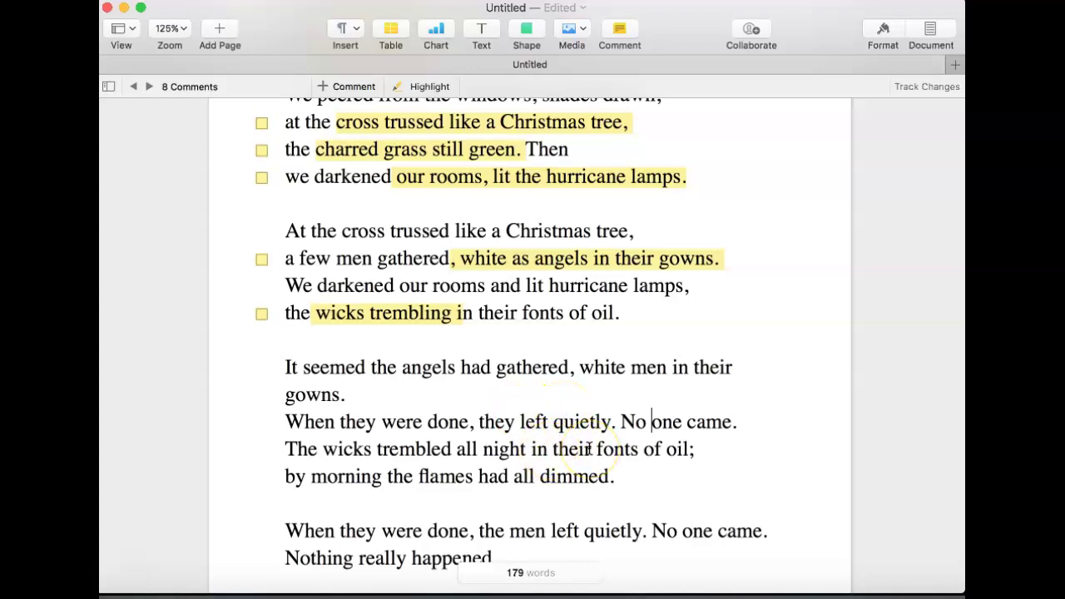
scroll(587, 449, "down", 3)
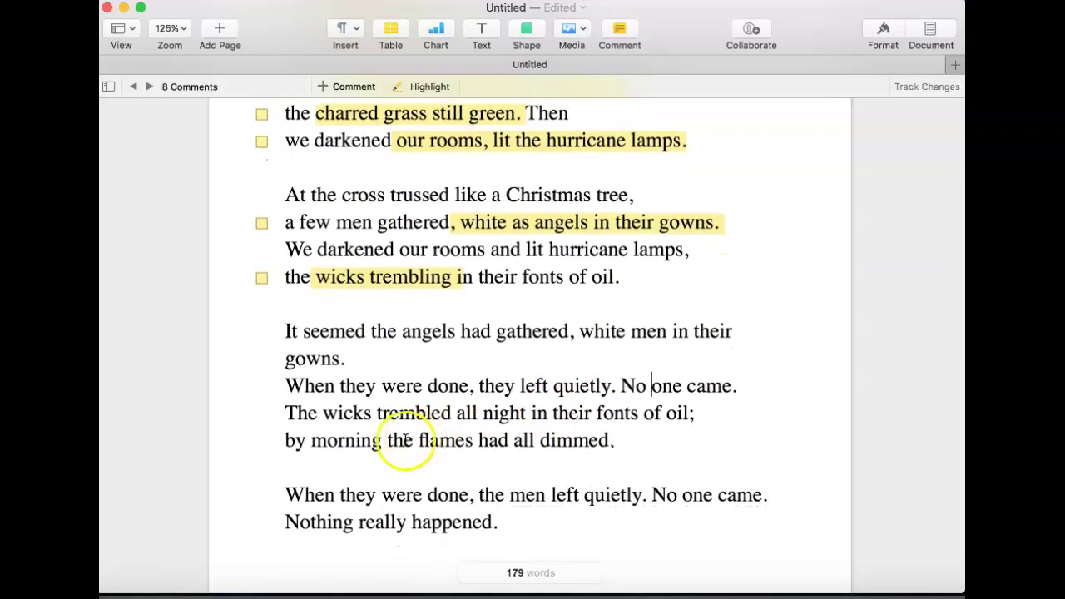
left_click_drag(310, 439, 676, 440)
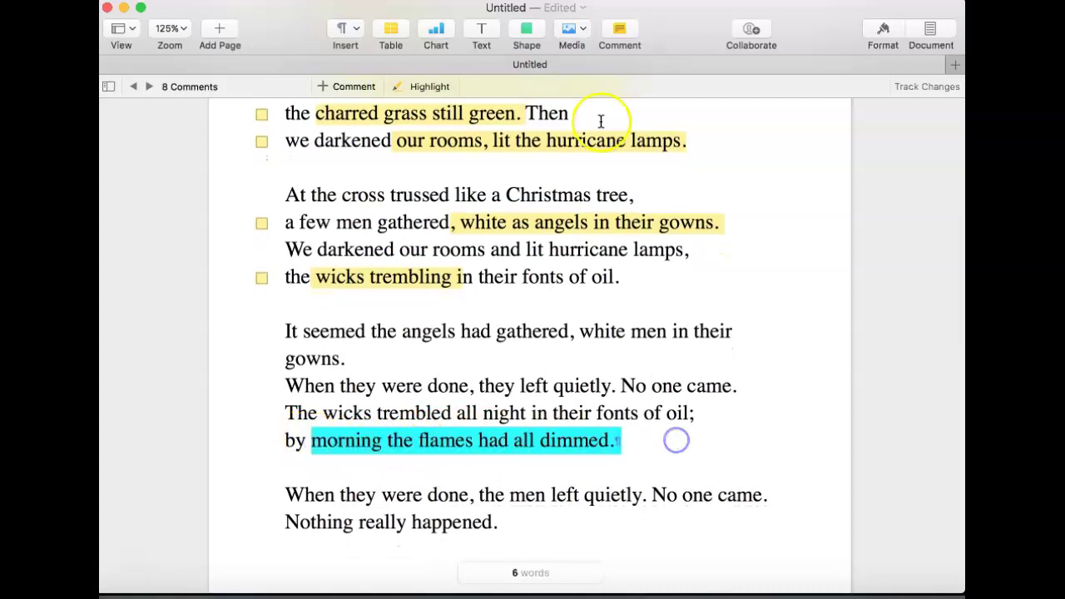
left_click(630, 29)
type("wicks and the cross")
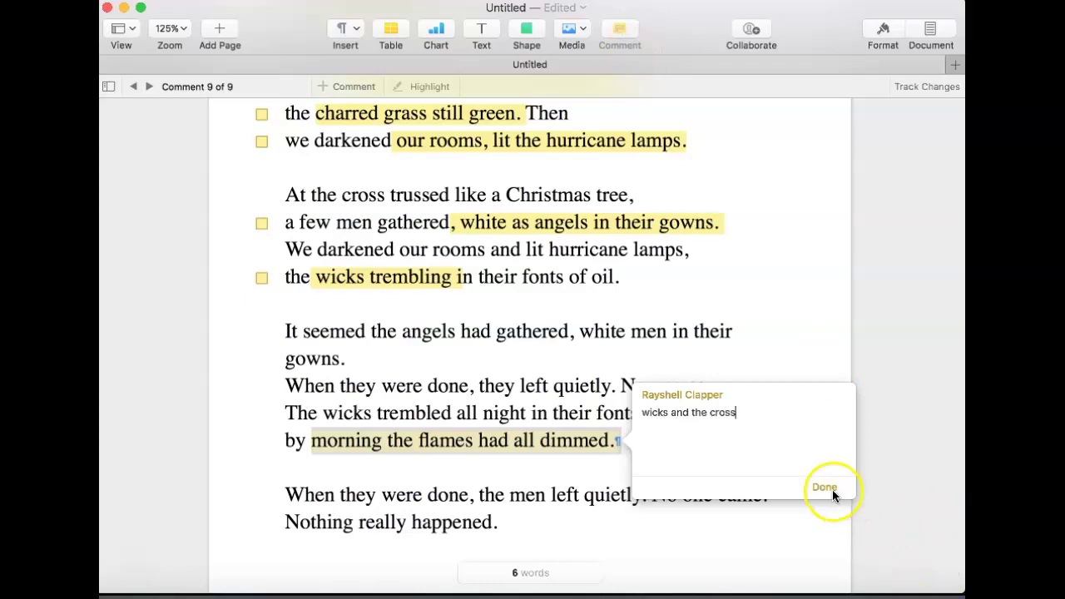
left_click(829, 489)
left_click(591, 541)
Step: Select the poem's closing line, "We tell the story every year.", on the second page
scroll(591, 541, "down", 5)
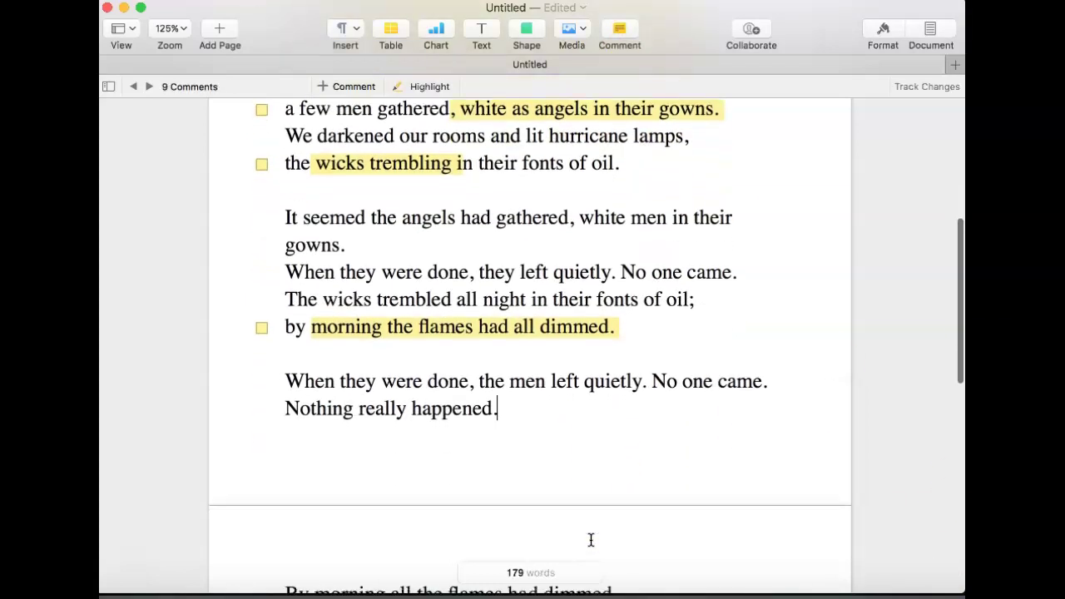
scroll(591, 541, "down", 2)
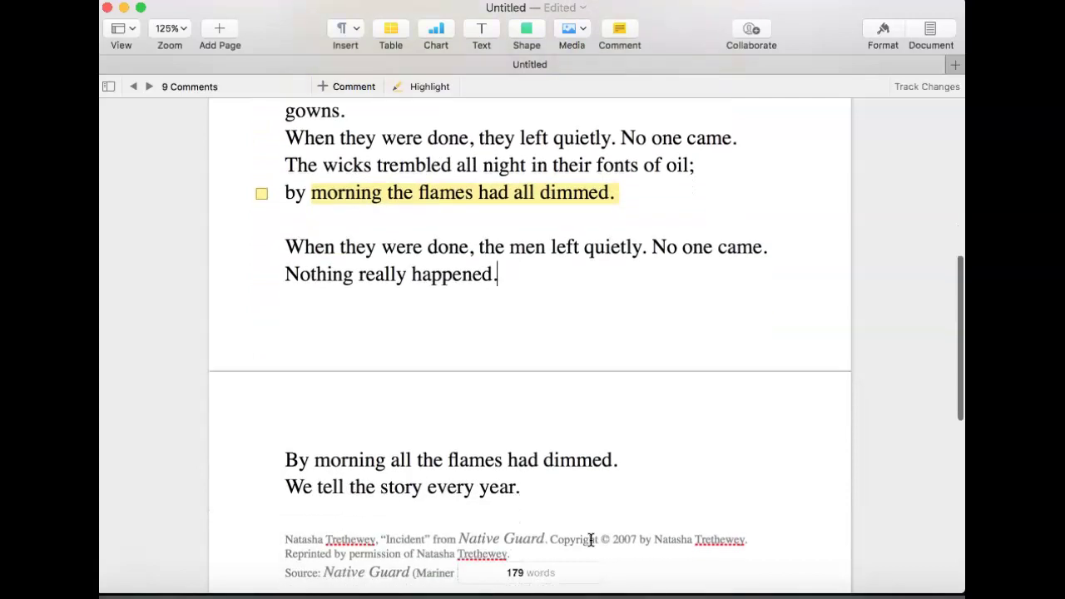
left_click(485, 456)
left_click(370, 446)
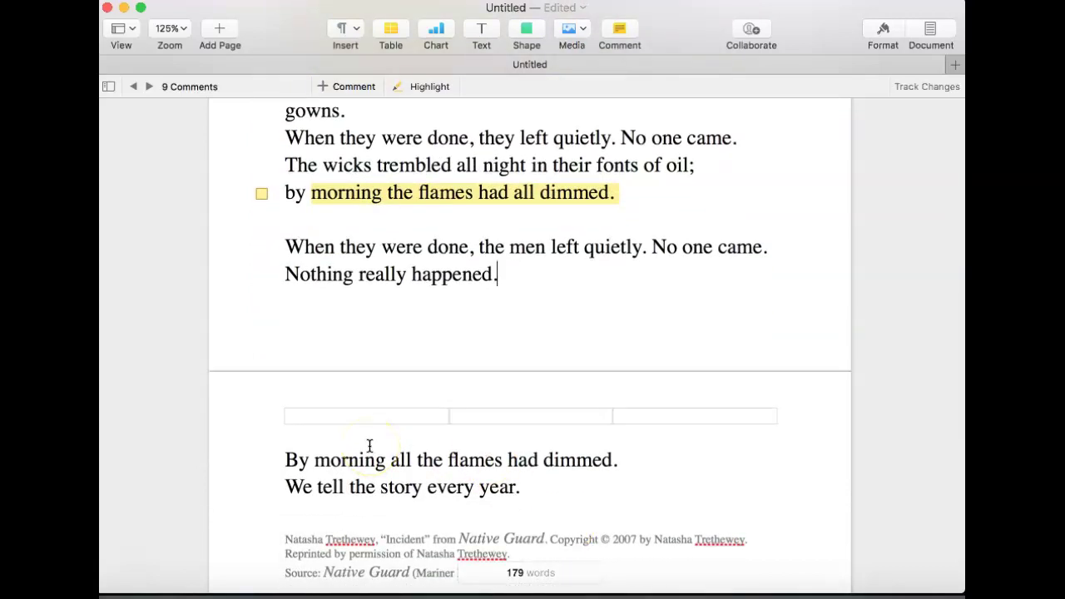
left_click(537, 491)
left_click(259, 479, "shift")
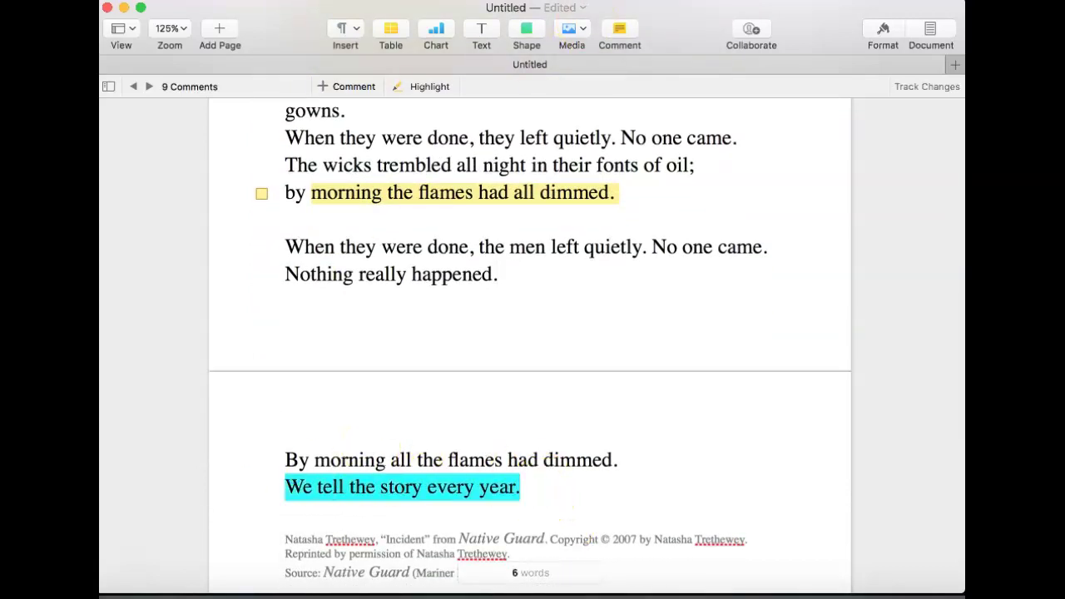
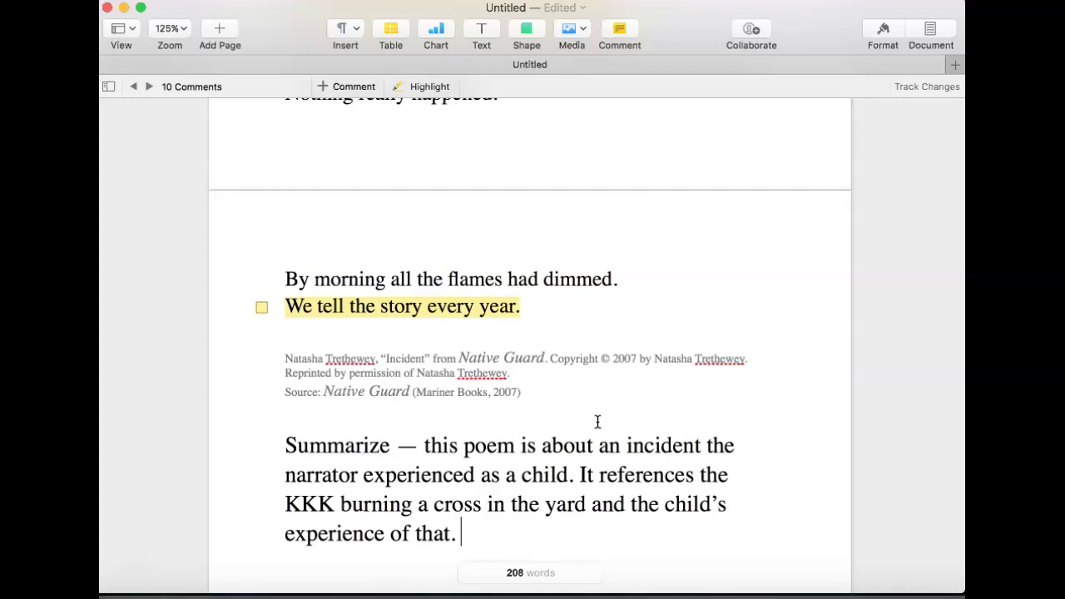
Step: Continue the summary below the poem with "the story is told again and again as rememberance and lesson"
type("the story its o")
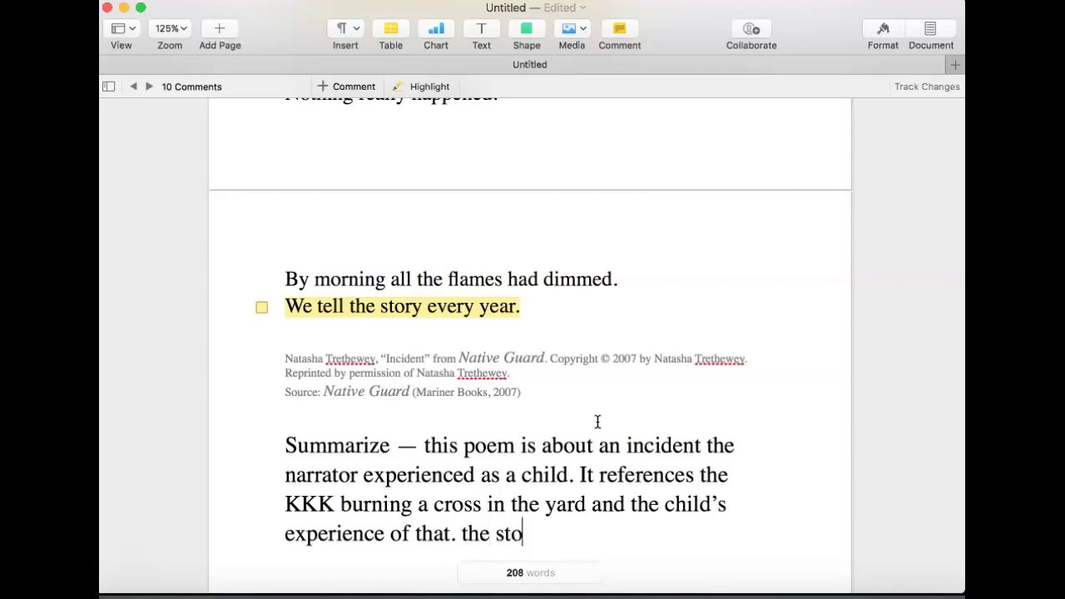
key("BackSpace")
type("s told again and agai")
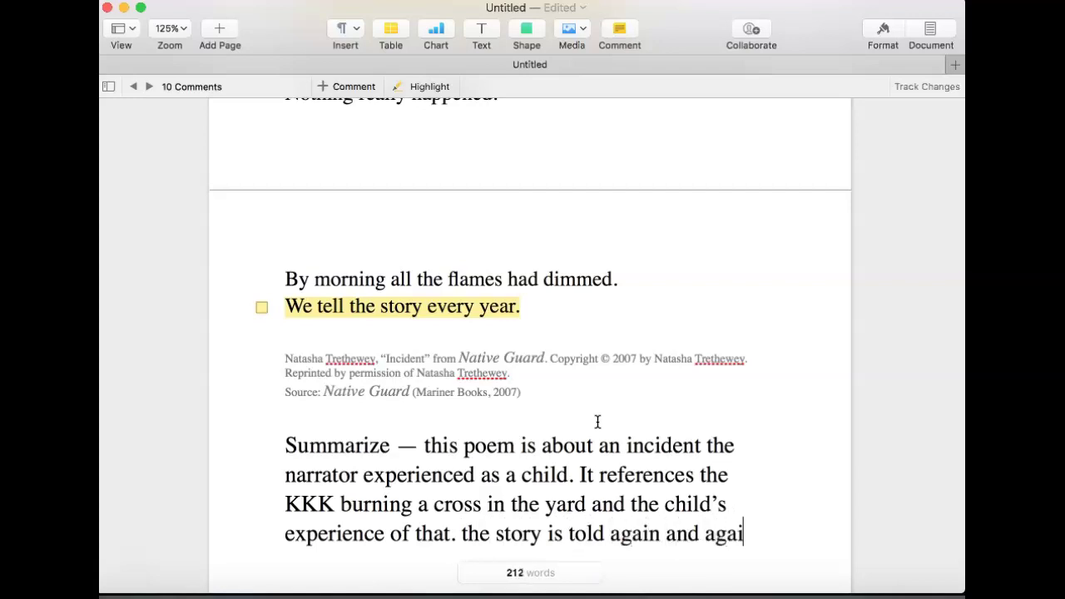
type("n as rememberance")
key("BackSpace")
type("ance an")
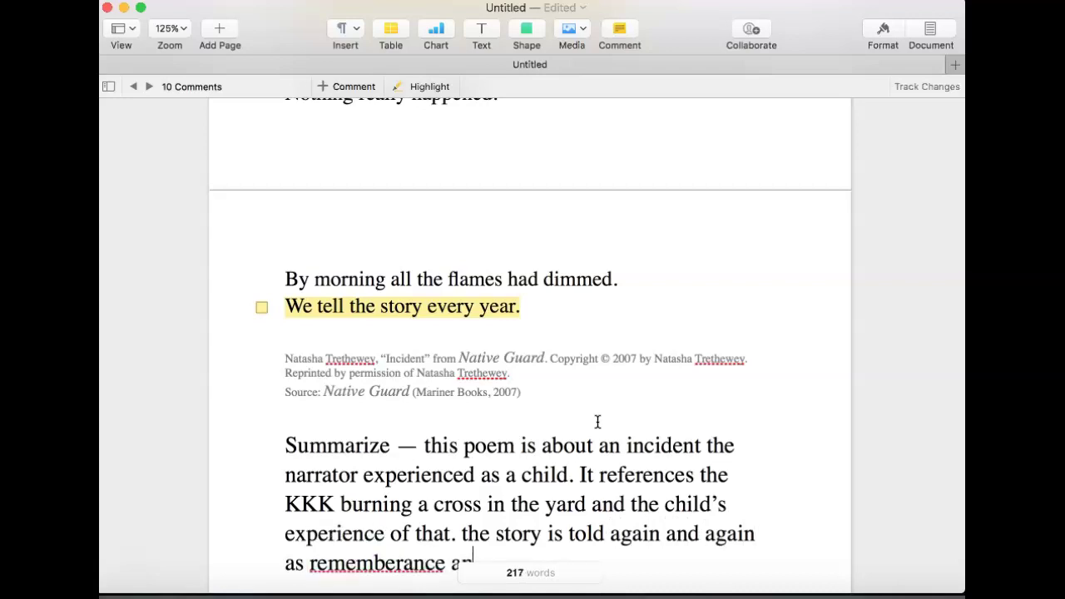
type("d lesson")
Step: Correct the misspelled word before "and lesson" in the summary to the suggested spelling "remembrance"
scroll(597, 422, "down", 3)
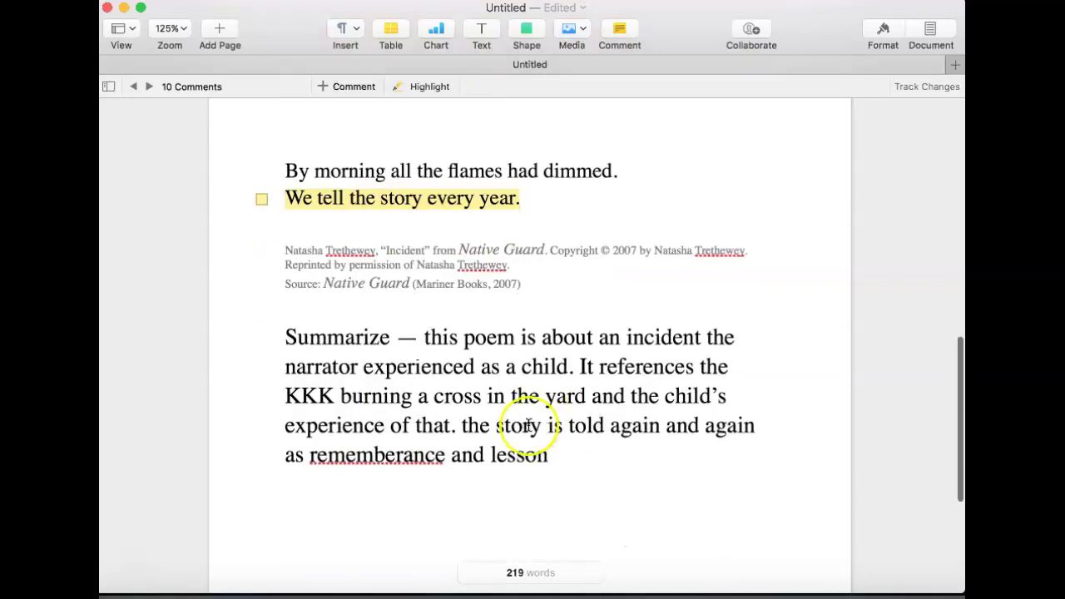
left_click(414, 456)
key("BackSpace")
type("e")
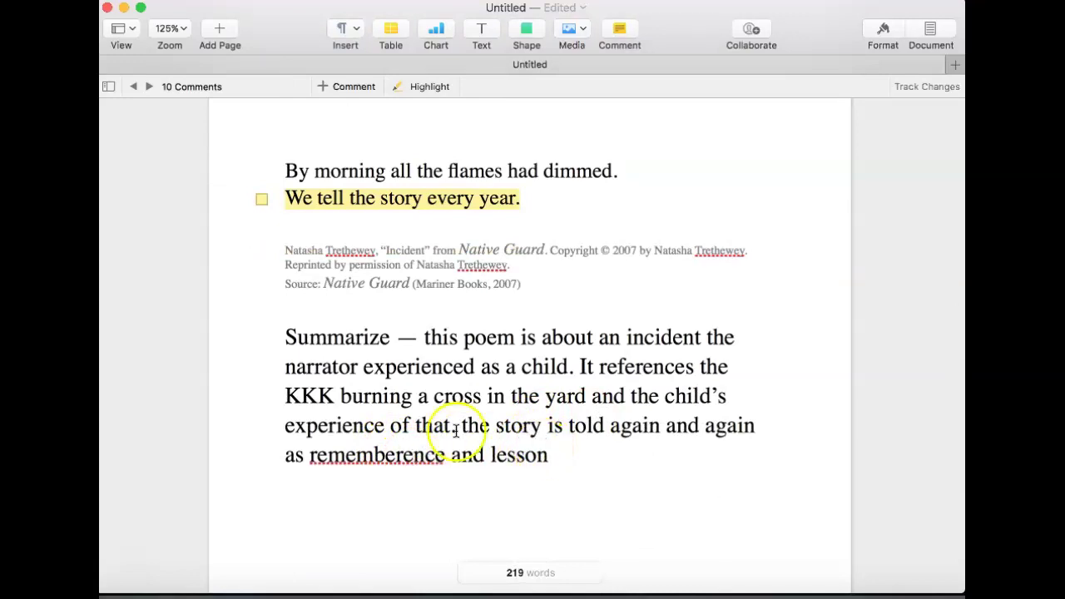
left_click(424, 455)
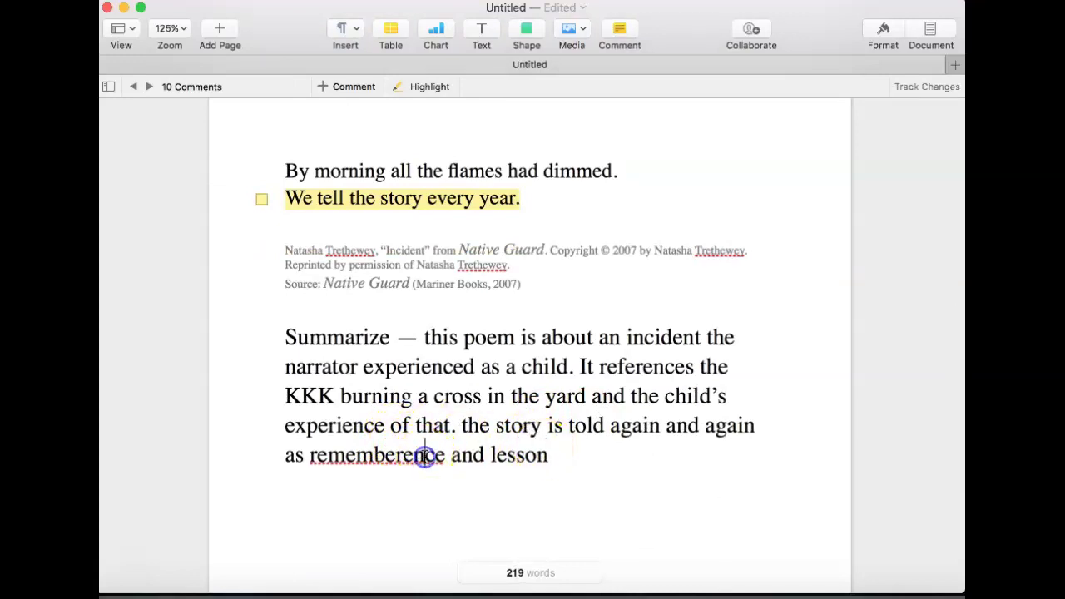
right_click(425, 456)
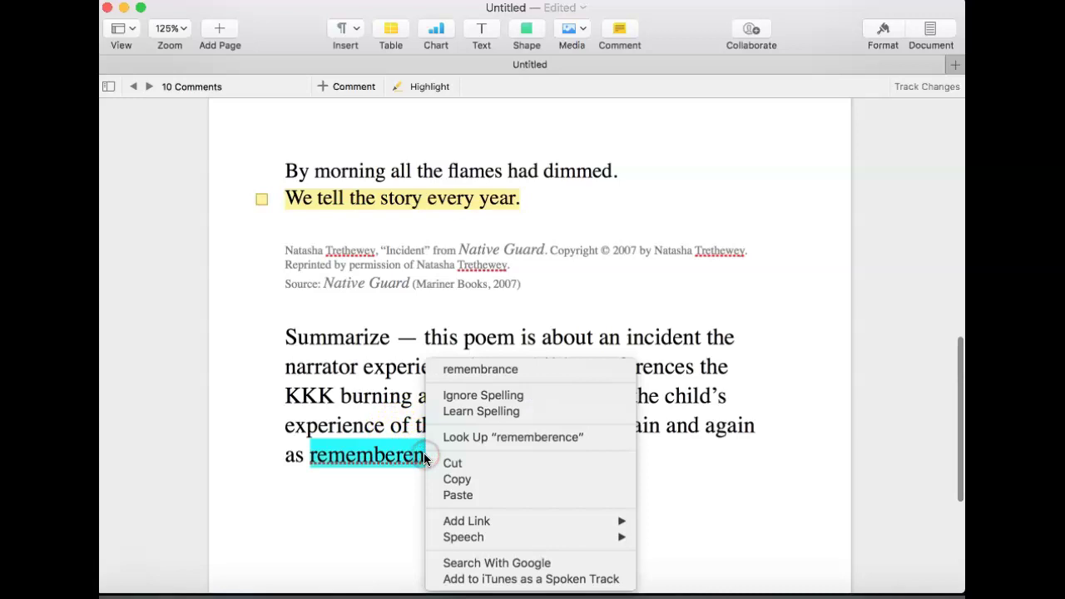
left_click(494, 371)
Step: Continue the summary with "to the next generation. This is a poem about racism and fear and how that carries on into the future"
left_click(564, 454)
type("the n")
type("ext generation. This is ")
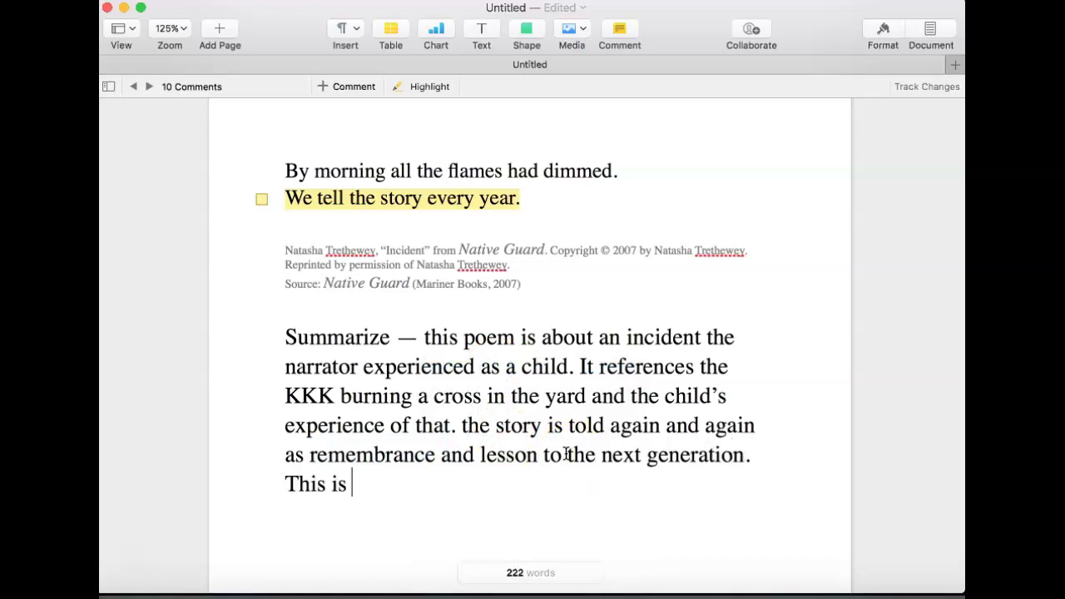
type("a poem about raci")
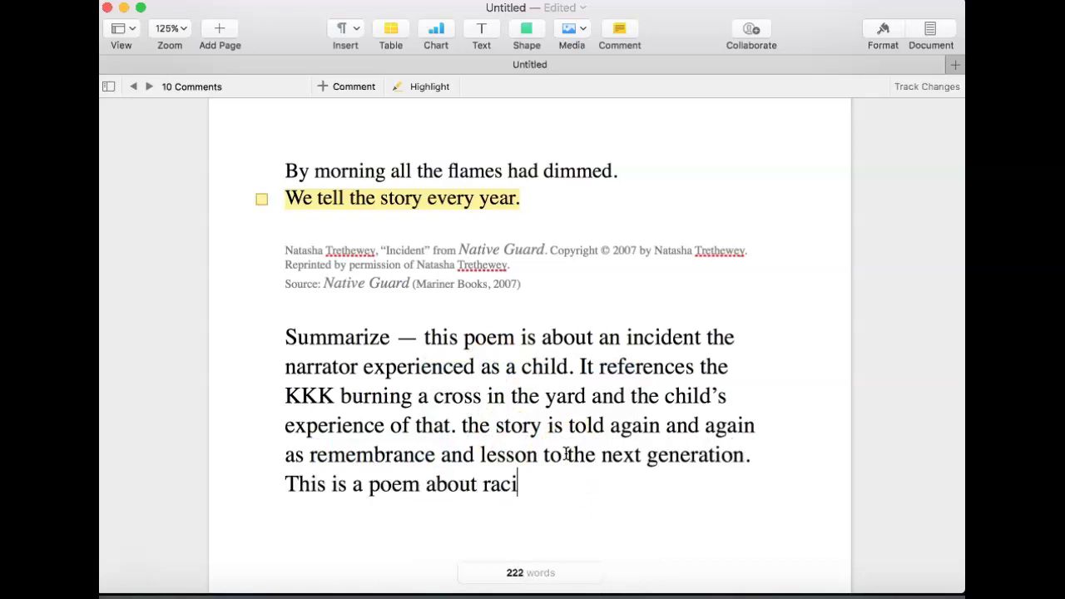
type("sm and fear ")
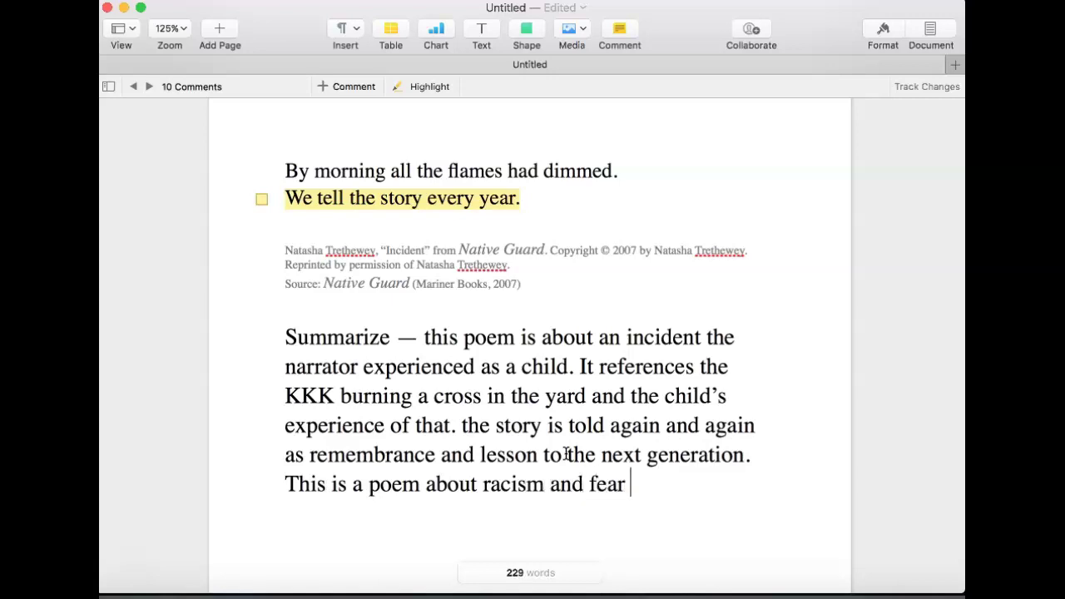
type("and how that ")
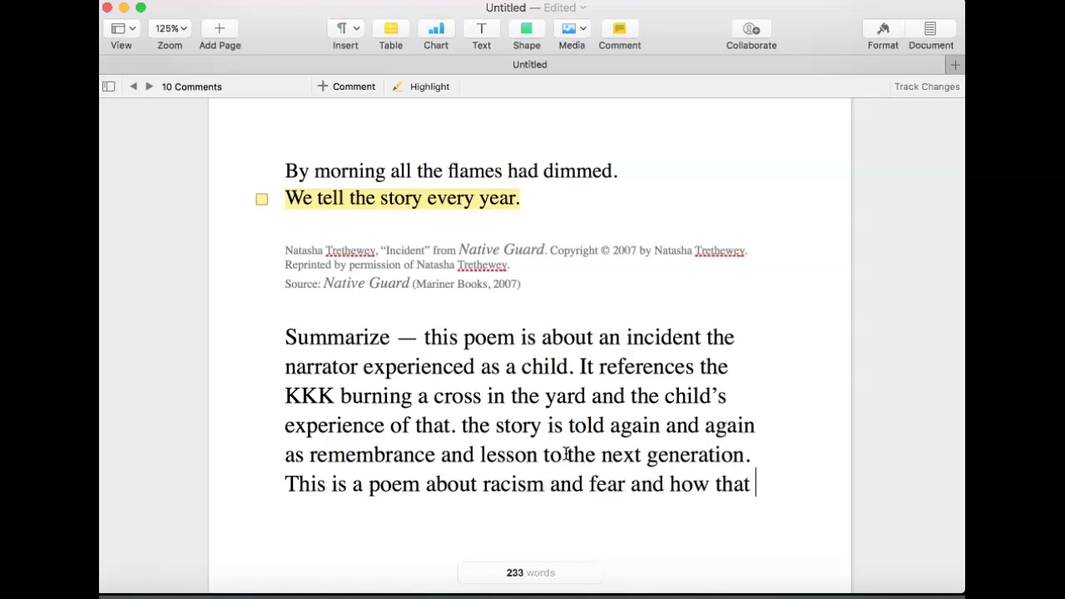
type("carries on into the future")
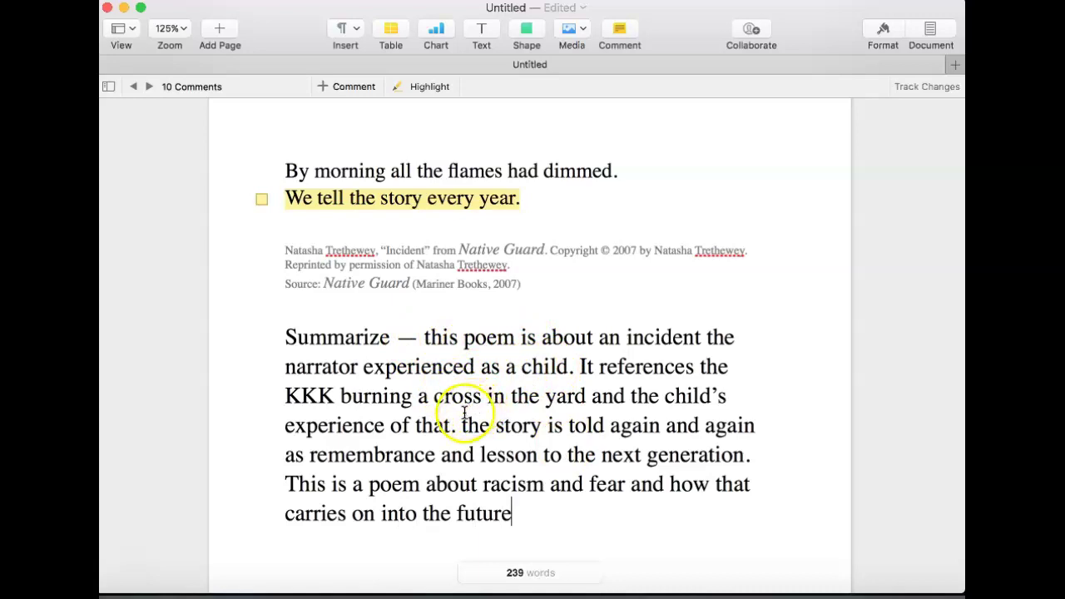
Step: Extend the summary's opening label to read "Summarize and analysis" before the dash
left_click(398, 339)
type("and analysis")
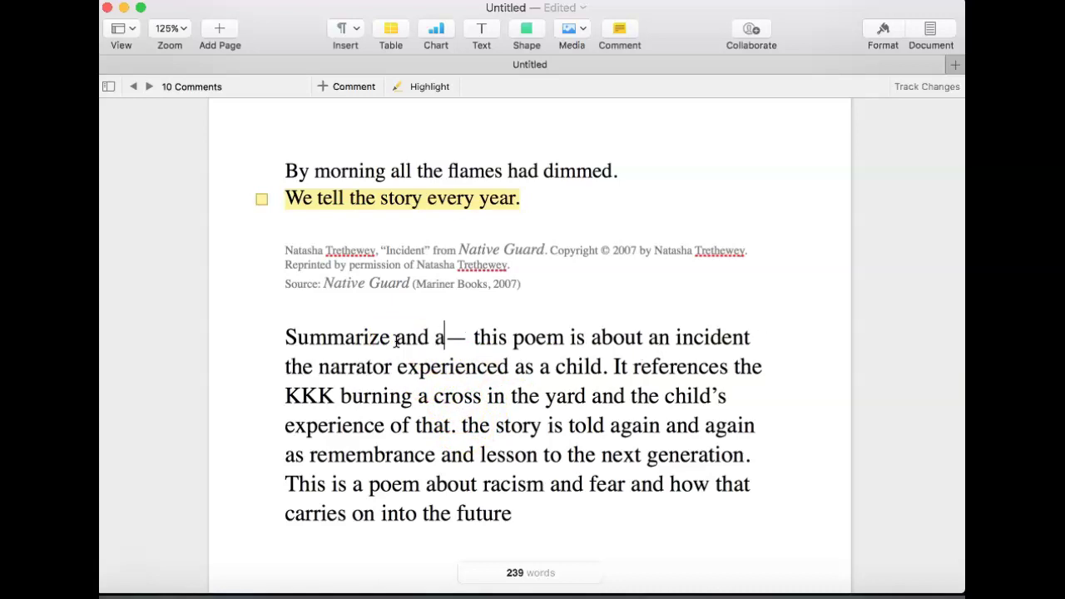
key("BackSpace")
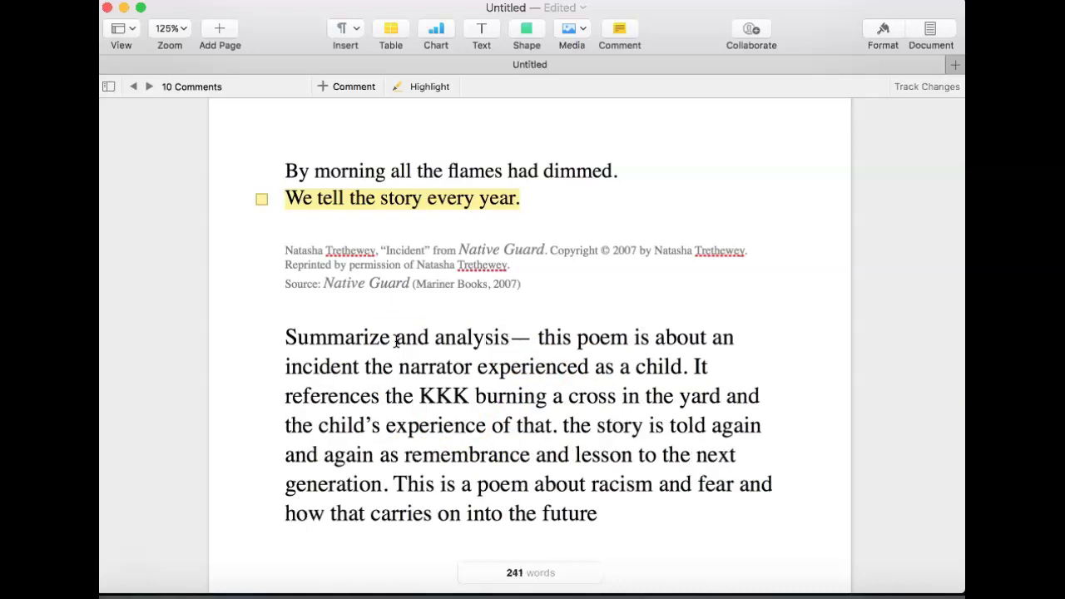
scroll(504, 400, "up", 10)
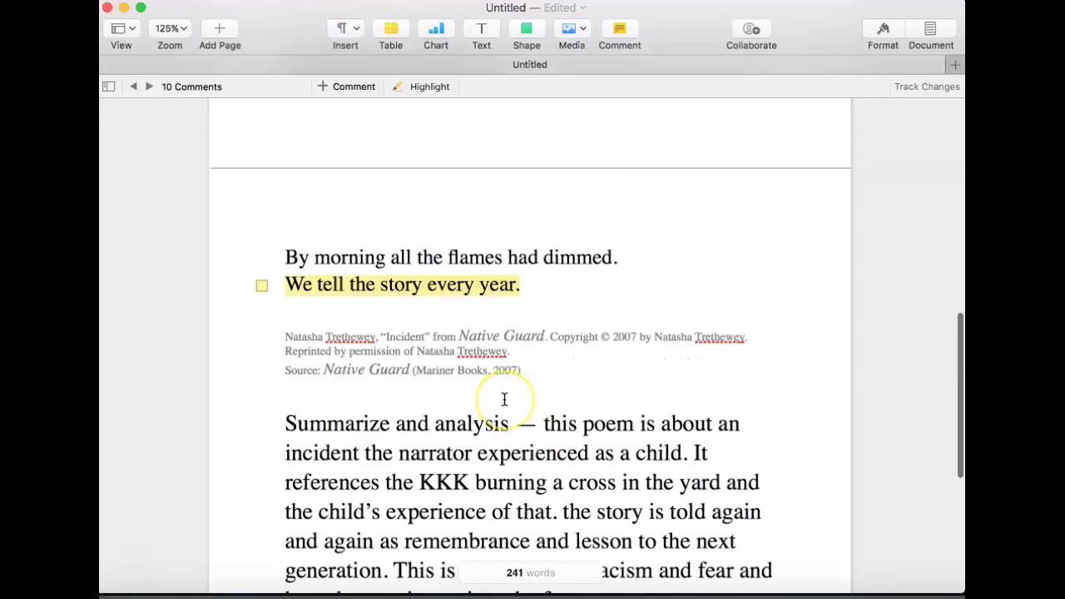
scroll(505, 400, "up", 5)
left_click(504, 398)
left_click(608, 293)
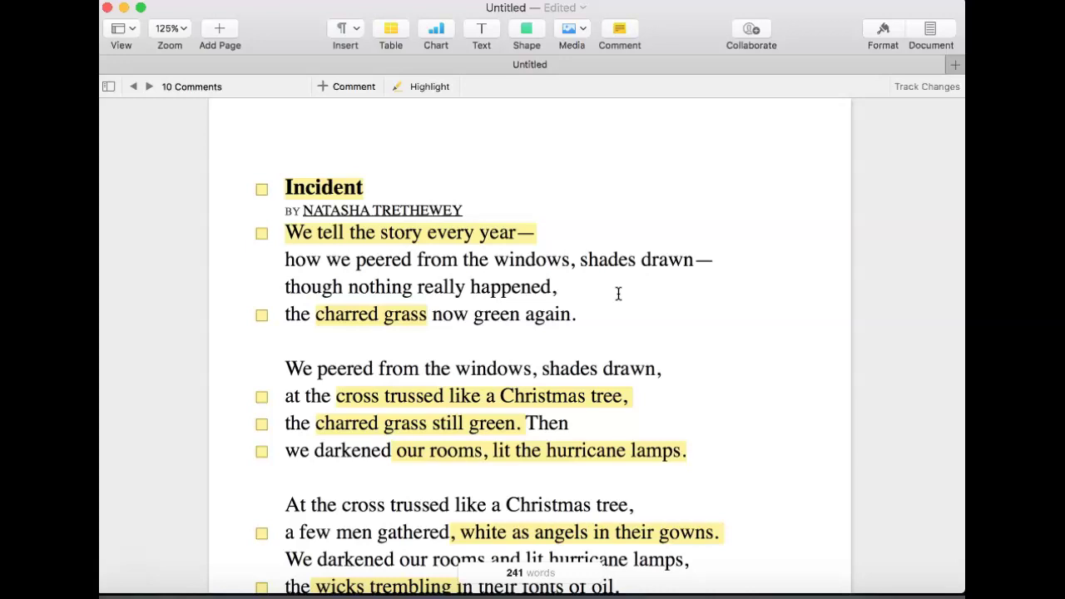
scroll(619, 293, "down", 15)
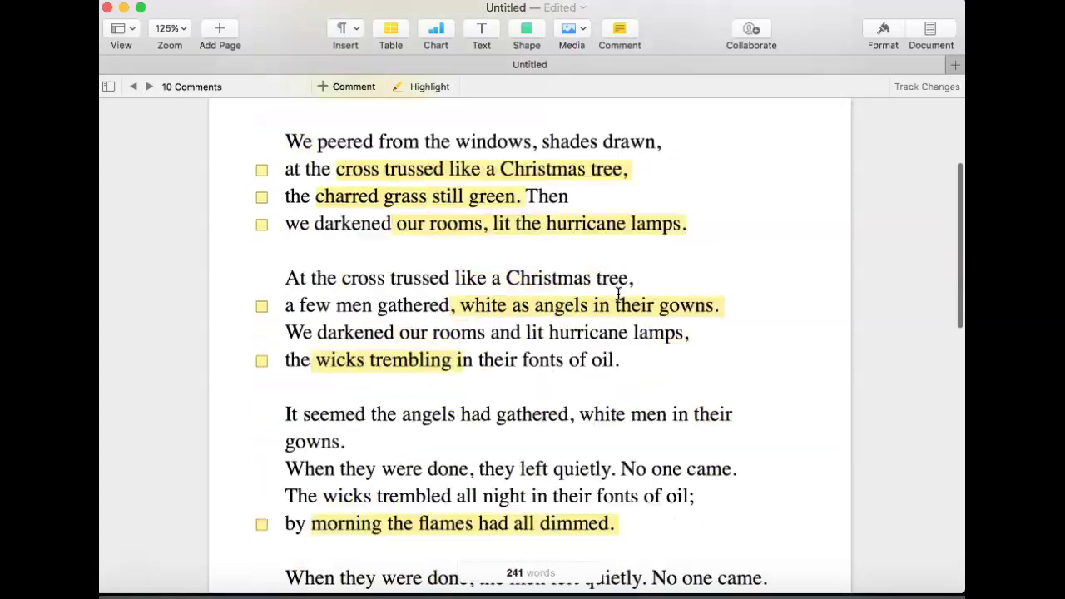
Step: Review the comments attached to "charred grass" in the first stanza and "cross trussed like a Christmas tree" in the second
left_click(555, 303)
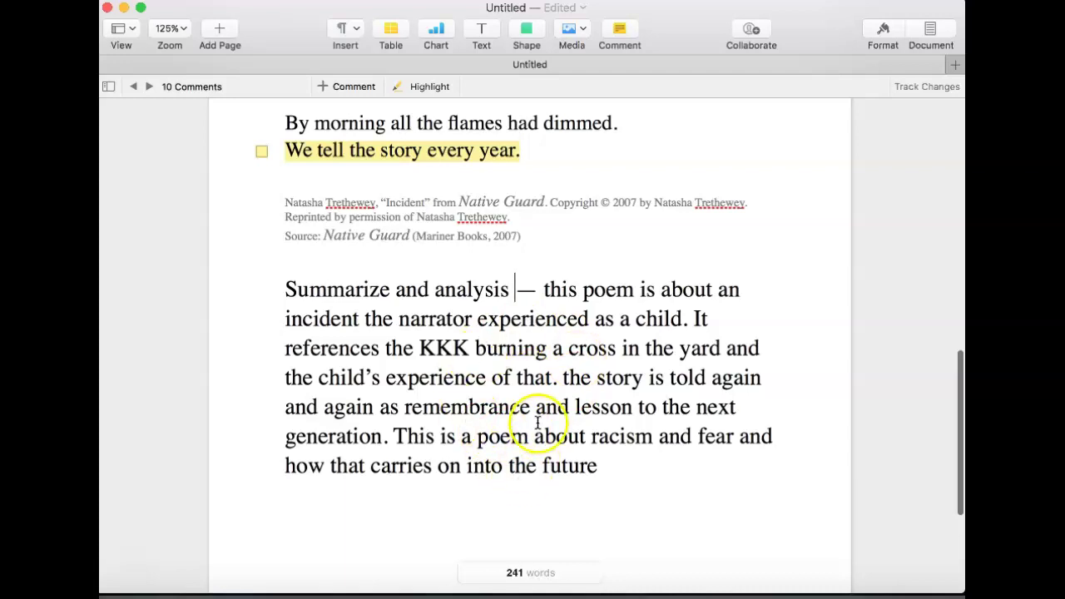
scroll(516, 389, "up", 3)
scroll(515, 389, "up", 10)
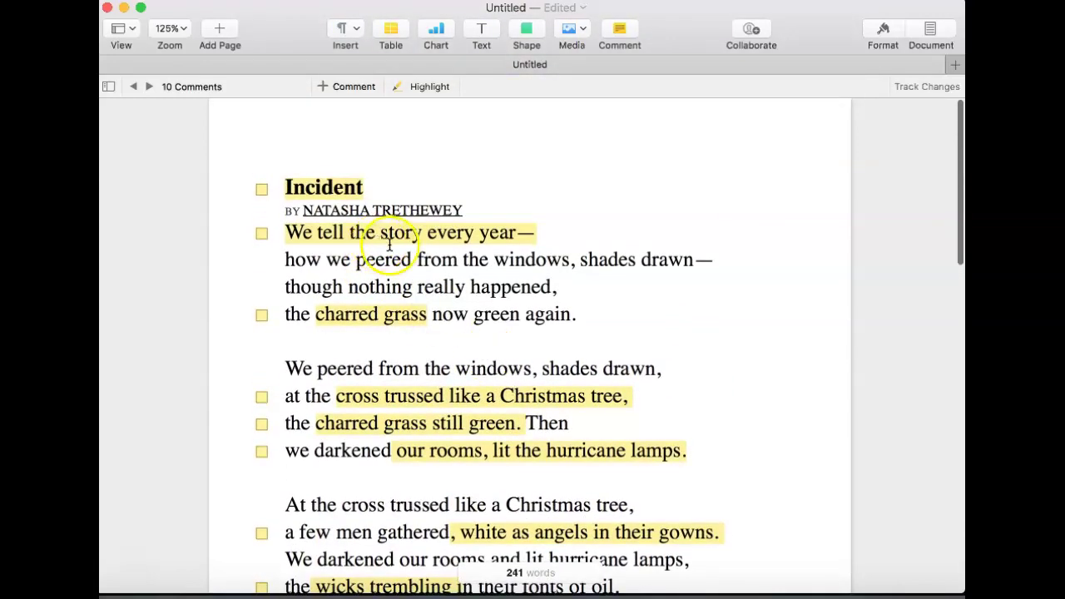
left_click(259, 316)
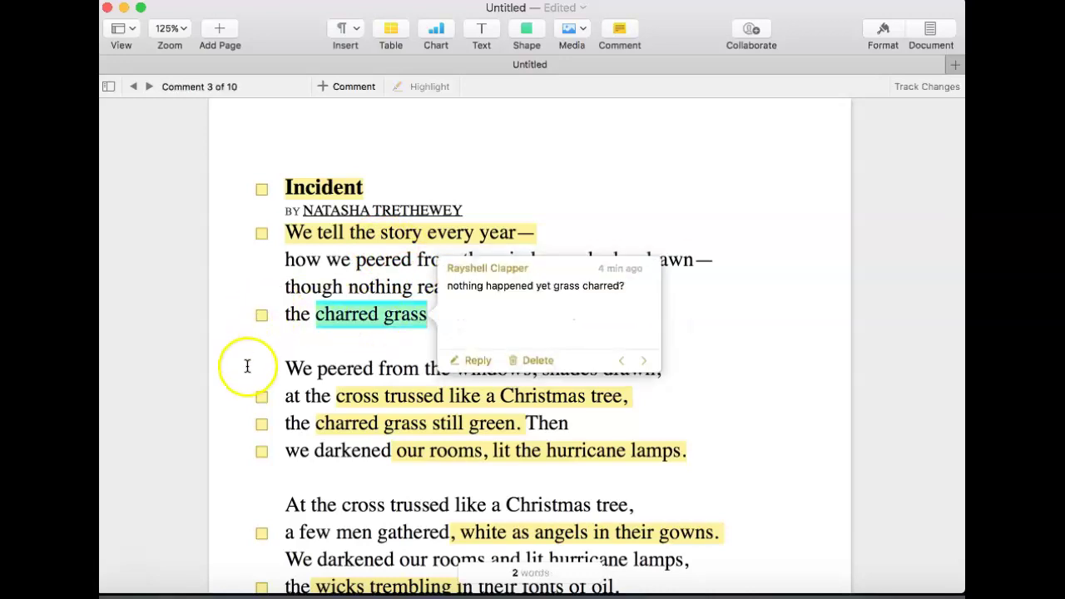
left_click(259, 398)
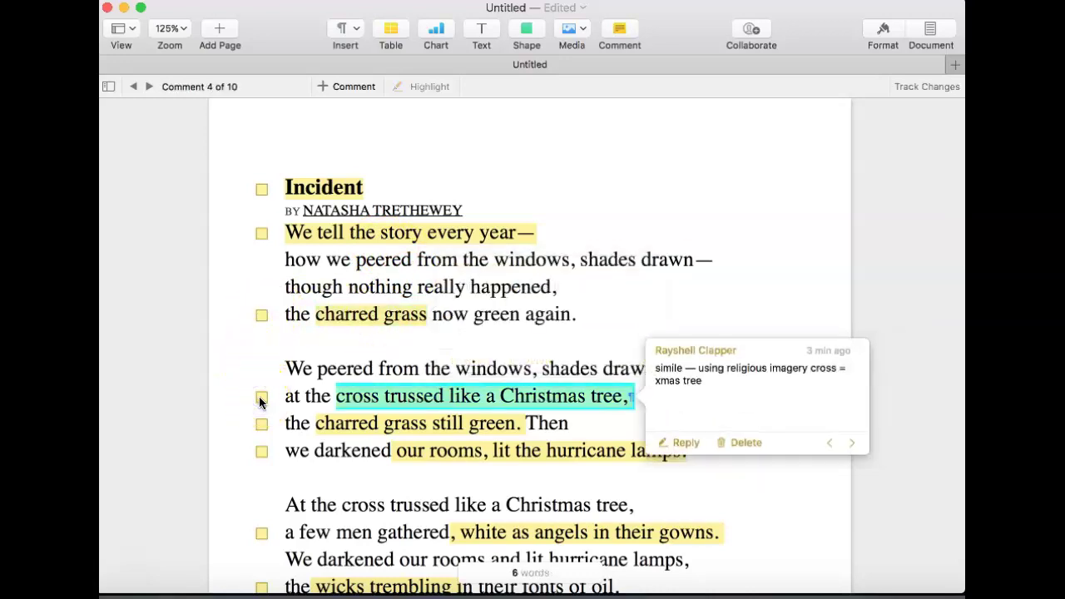
Step: Read through the rest of the annotated poem and the summary below it, then close the open comment near the poem's beginning
scroll(466, 433, "down", 6)
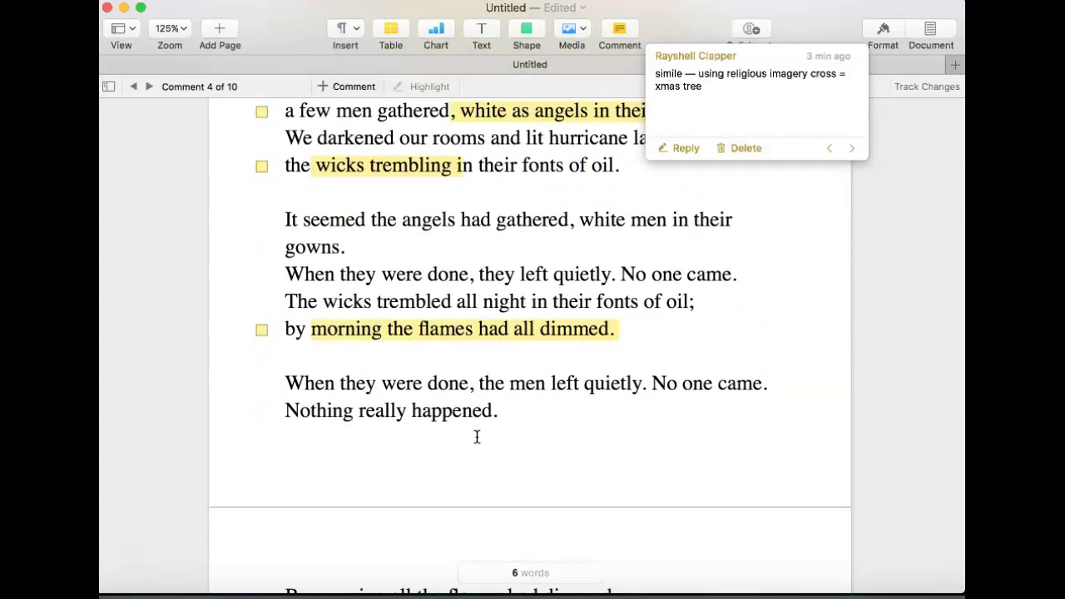
scroll(477, 437, "down", 6)
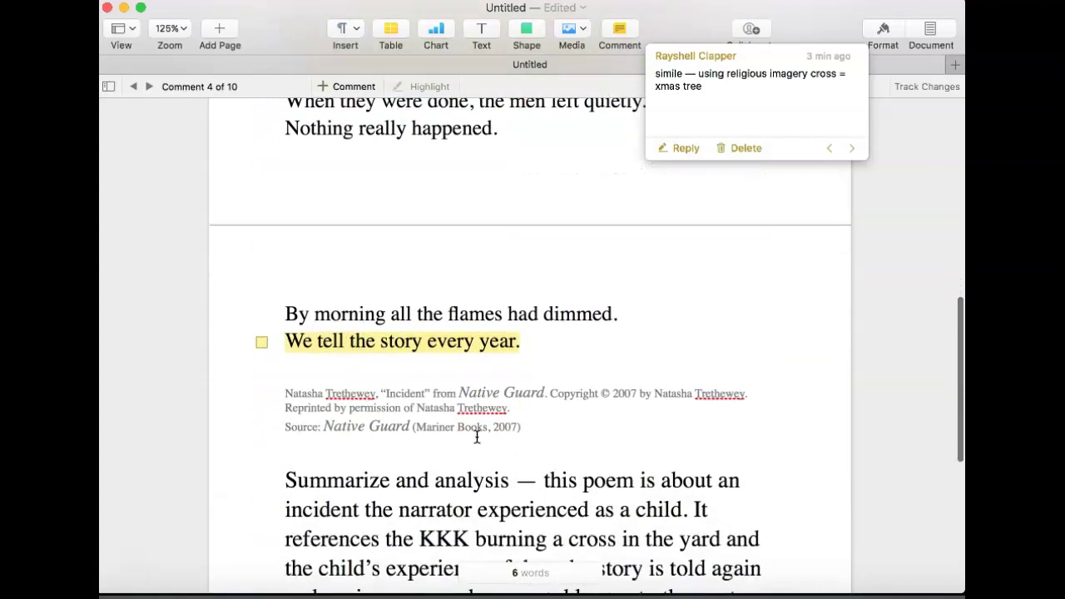
left_click(553, 342)
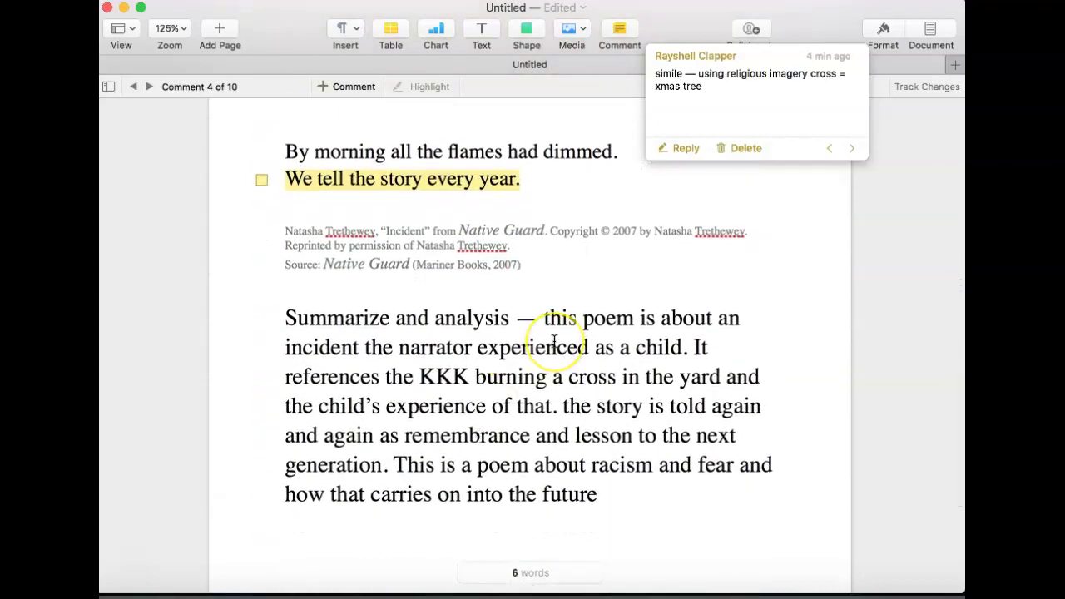
scroll(554, 340, "up", 2)
scroll(555, 341, "up", 8)
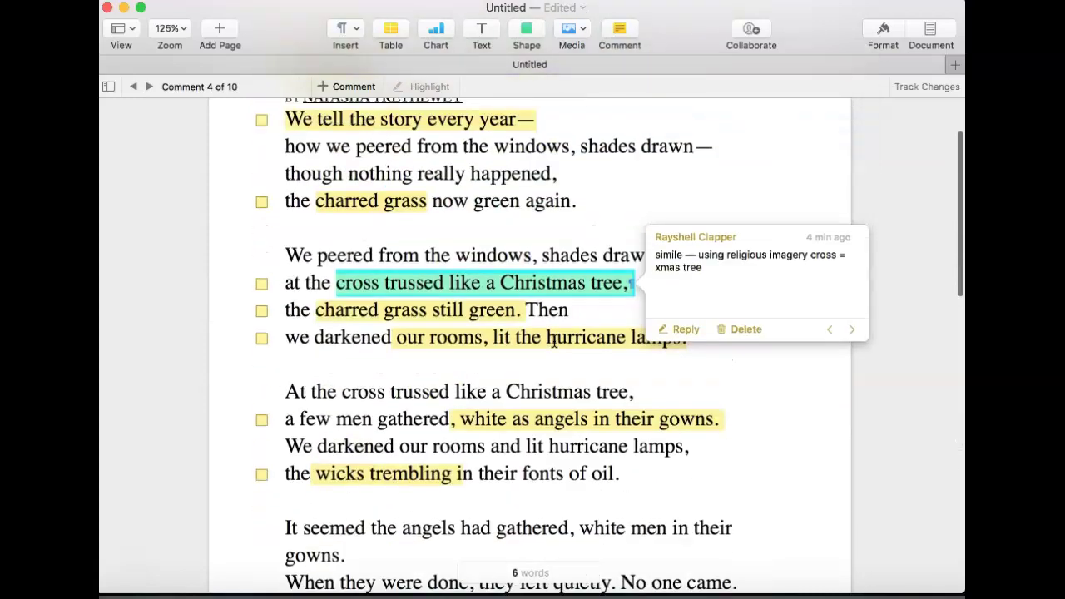
left_click(863, 210)
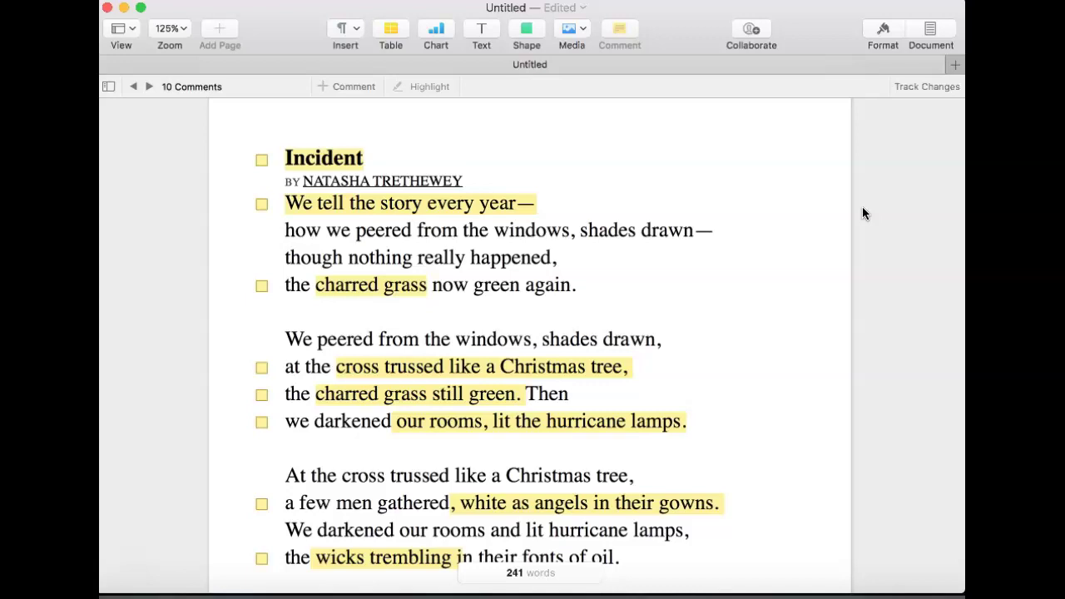
left_click(701, 349)
left_click(202, 506)
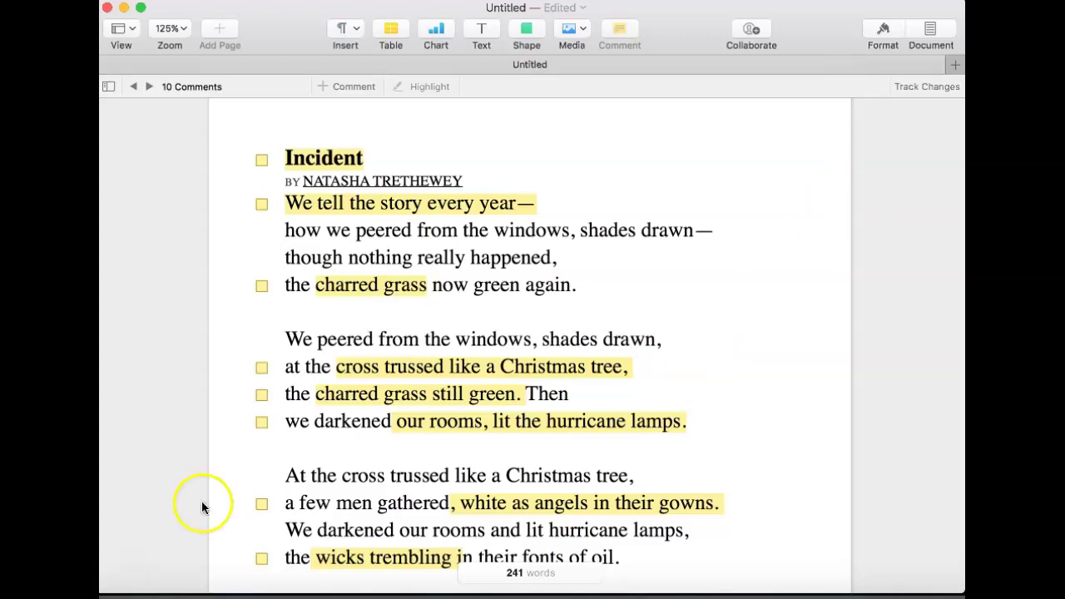